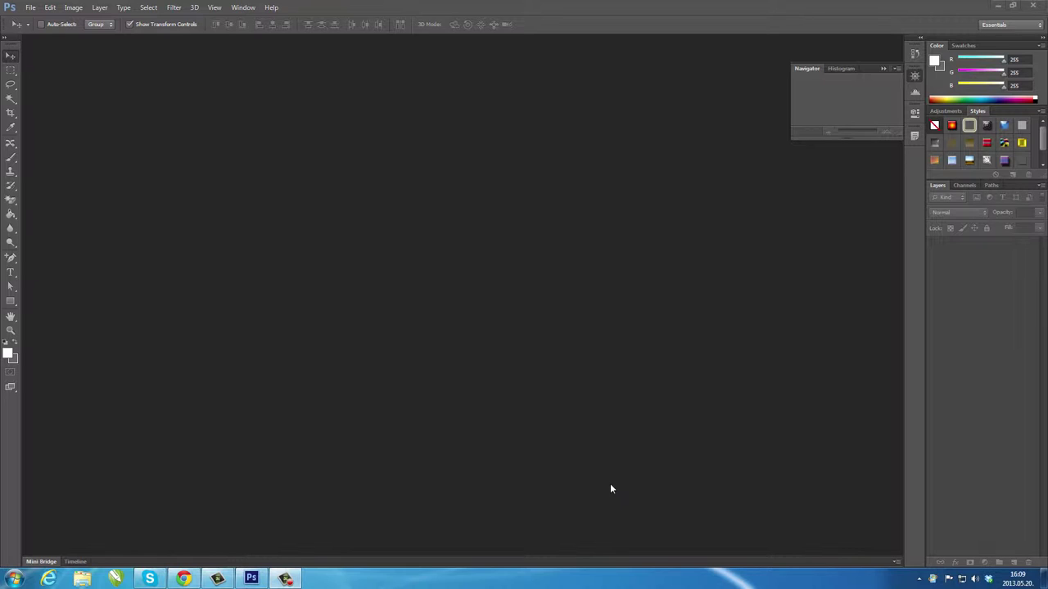
# Open the Photomerge dialog from File > Automate, with Auto layout and an empty source list.
pyautogui.click(30, 7)
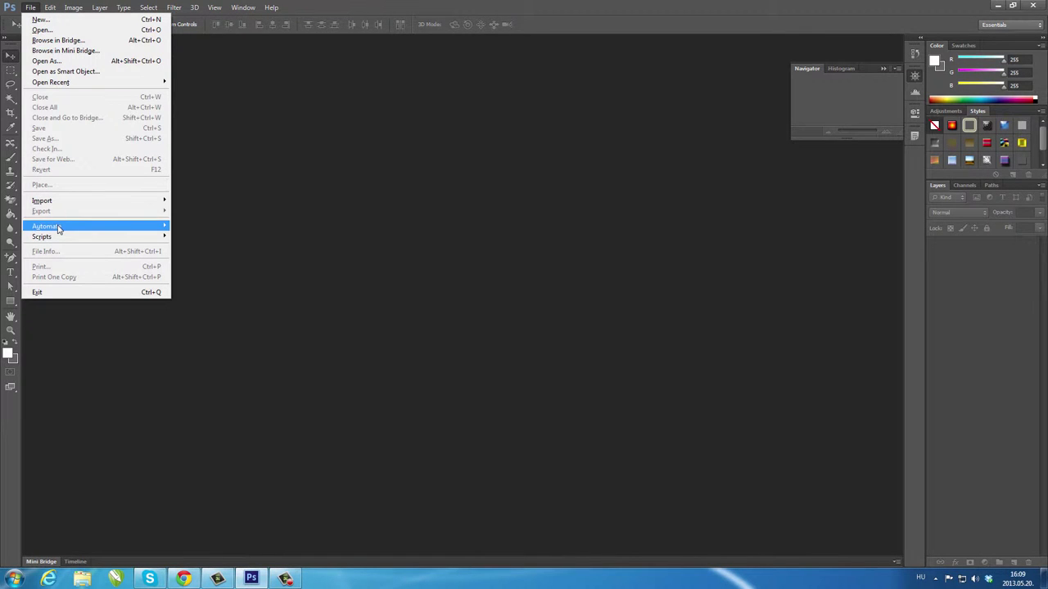
pyautogui.moveTo(47, 226)
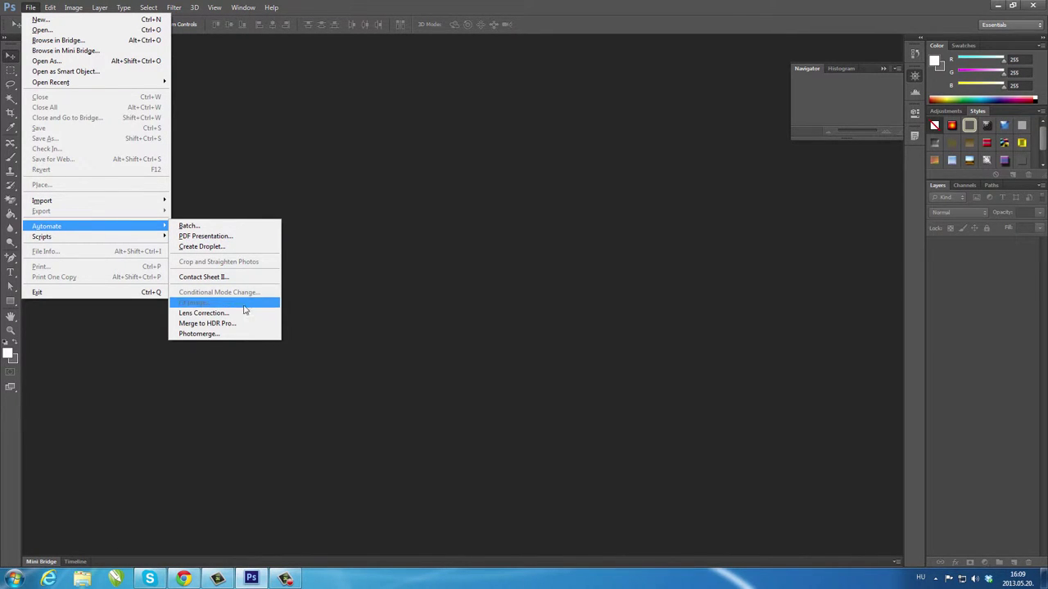
pyautogui.click(235, 335)
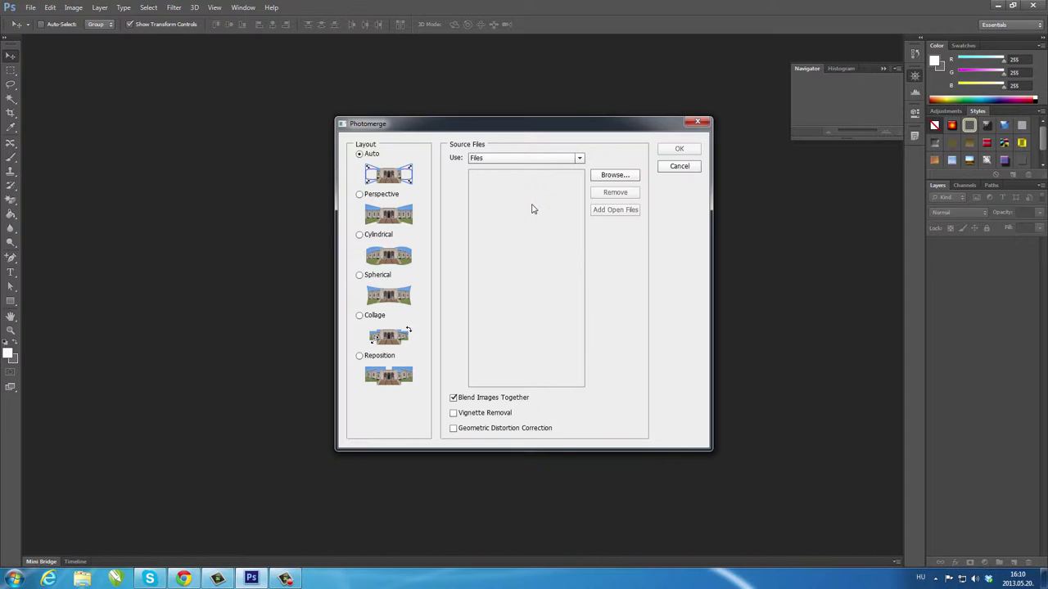
# Add 1.jpg through 5.jpg from the Panoráma folder to the Photomerge source list.
pyautogui.click(614, 176)
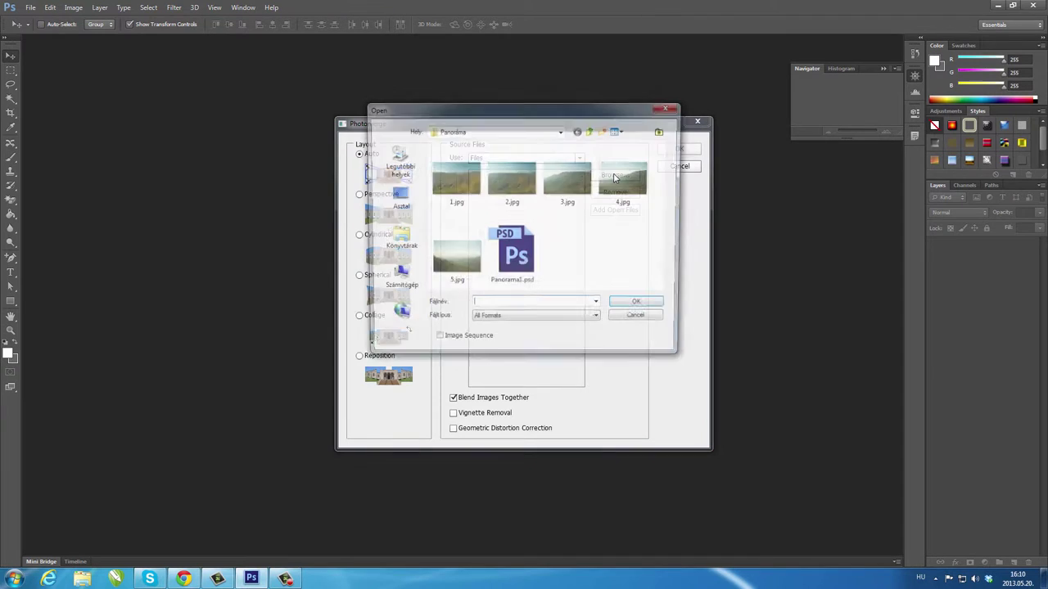
pyautogui.click(457, 174)
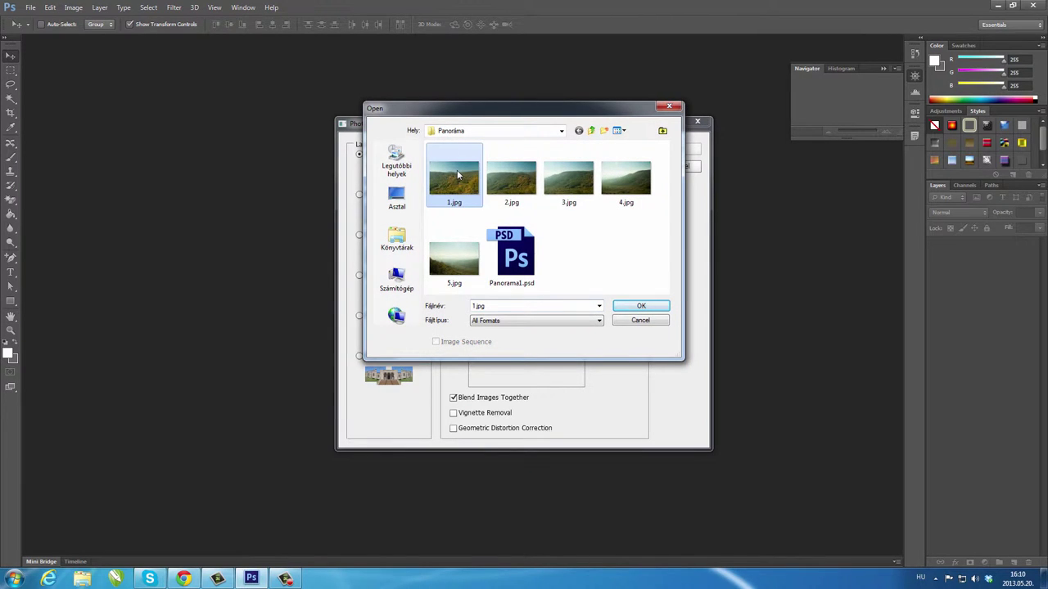
pyautogui.keyDown('shift'); pyautogui.click(452, 275); pyautogui.keyUp('shift')
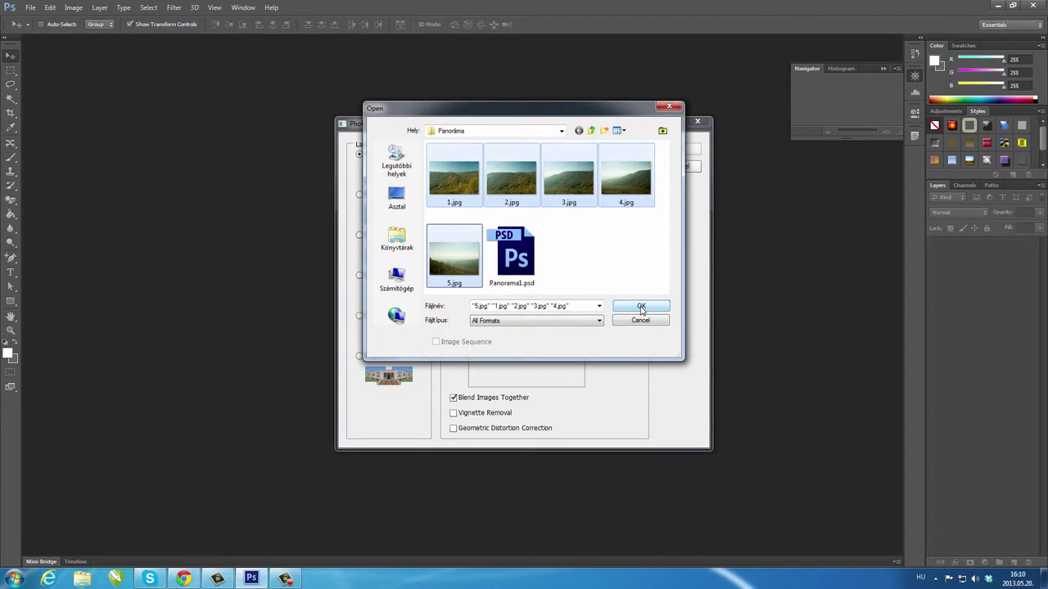
pyautogui.click(641, 307)
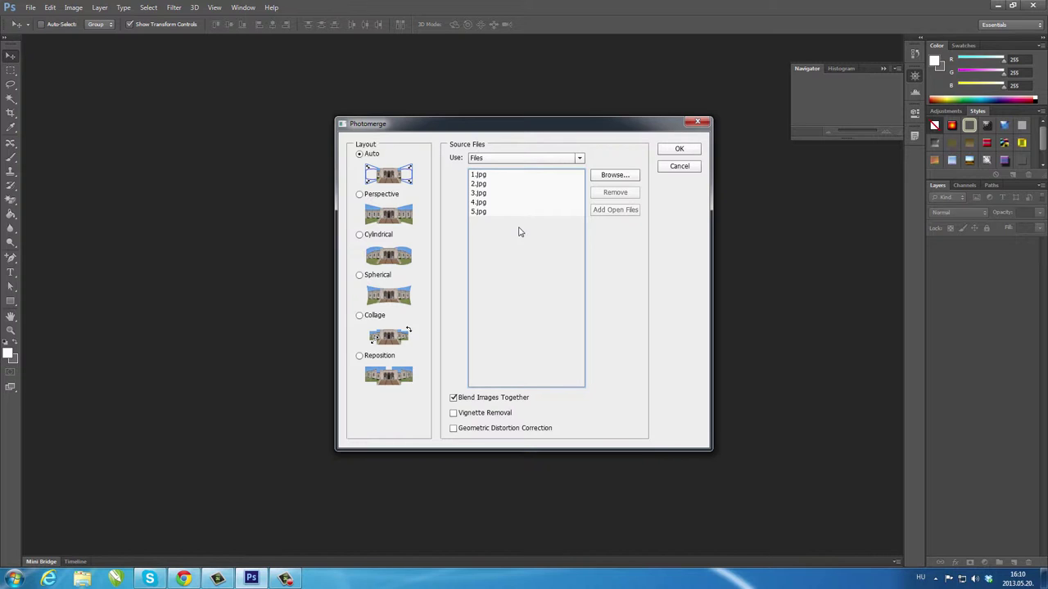
# Stitch the five photos with Auto layout and blending into Untitled_Panorama1.
pyautogui.click(679, 149)
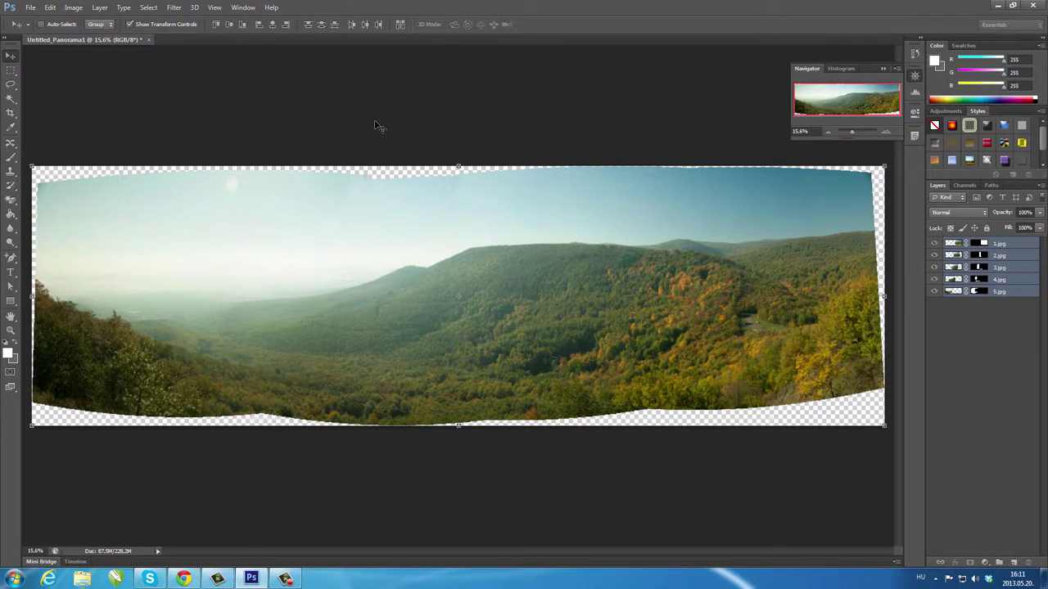
# Merge the five masked panorama layers into one 1.jpg layer via Layer > Merge Layers.
pyautogui.click(100, 8)
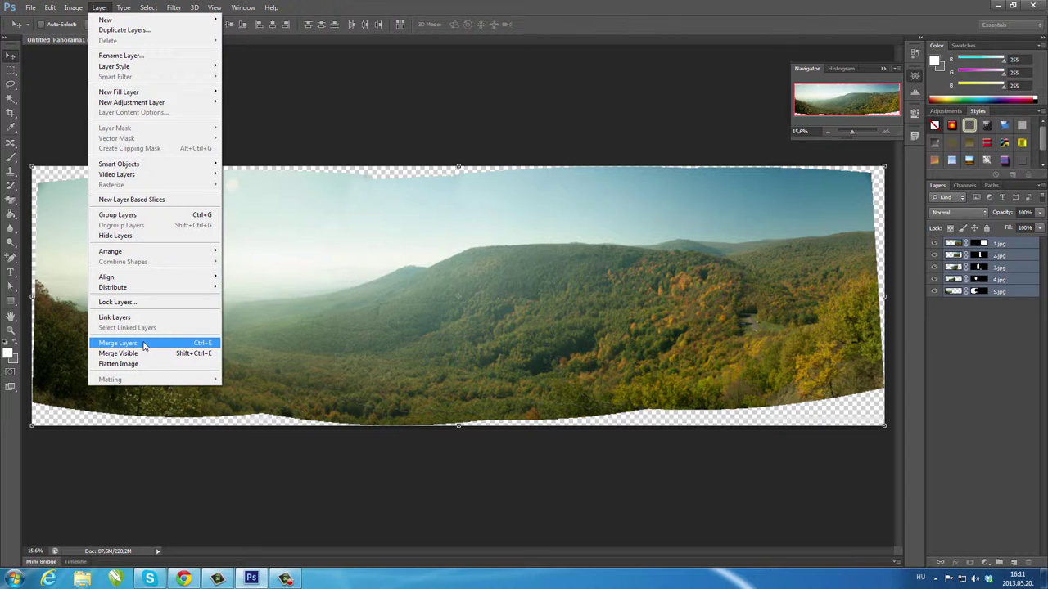
pyautogui.click(118, 342)
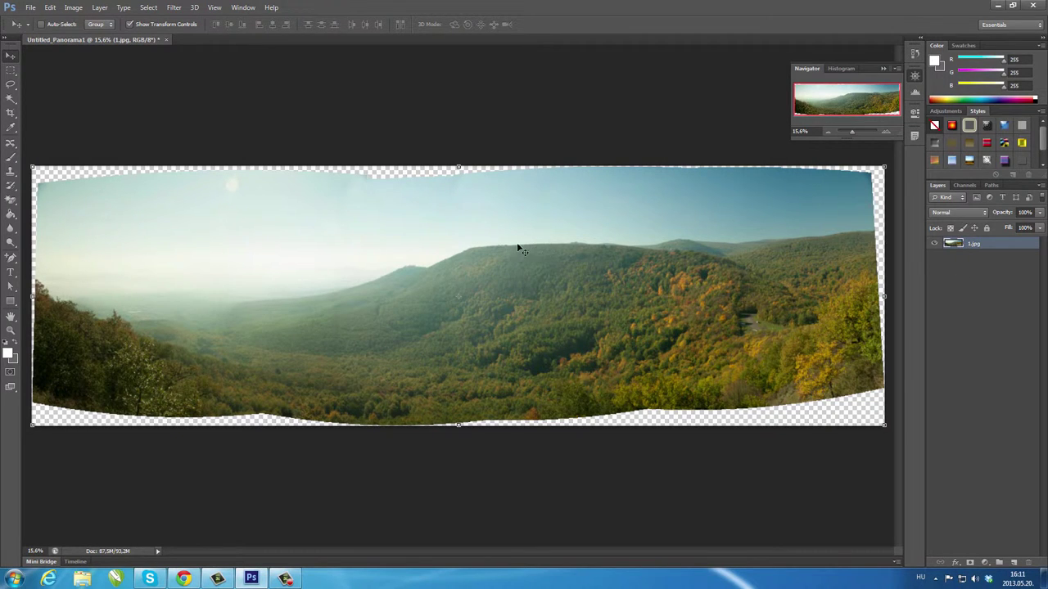
# Crop the panorama to a rectangle that excludes all transparent, wavy edges.
pyautogui.click(11, 113)
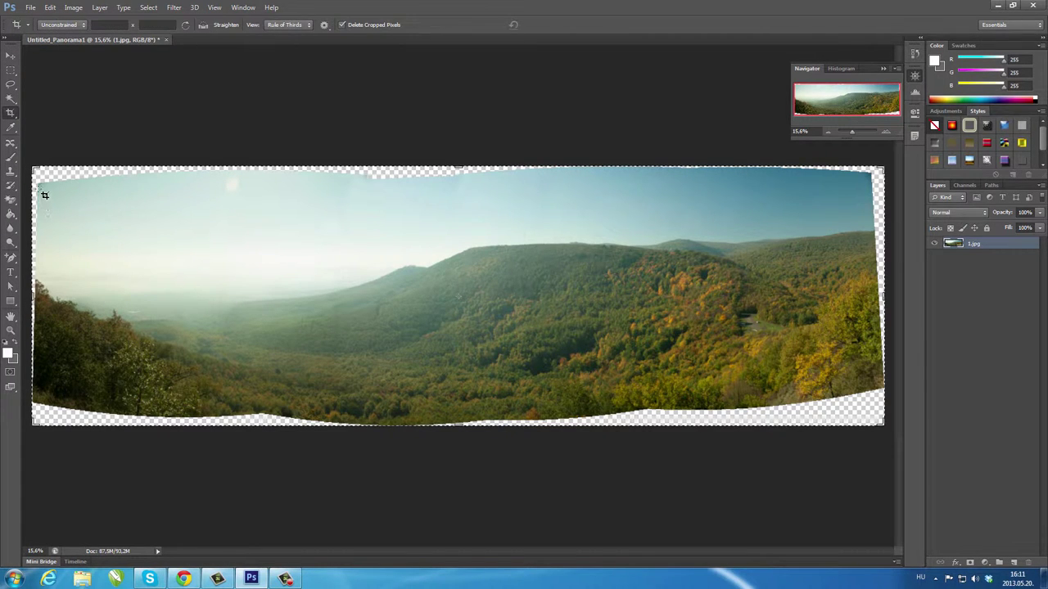
pyautogui.moveTo(42, 190); pyautogui.dragTo(877, 391)
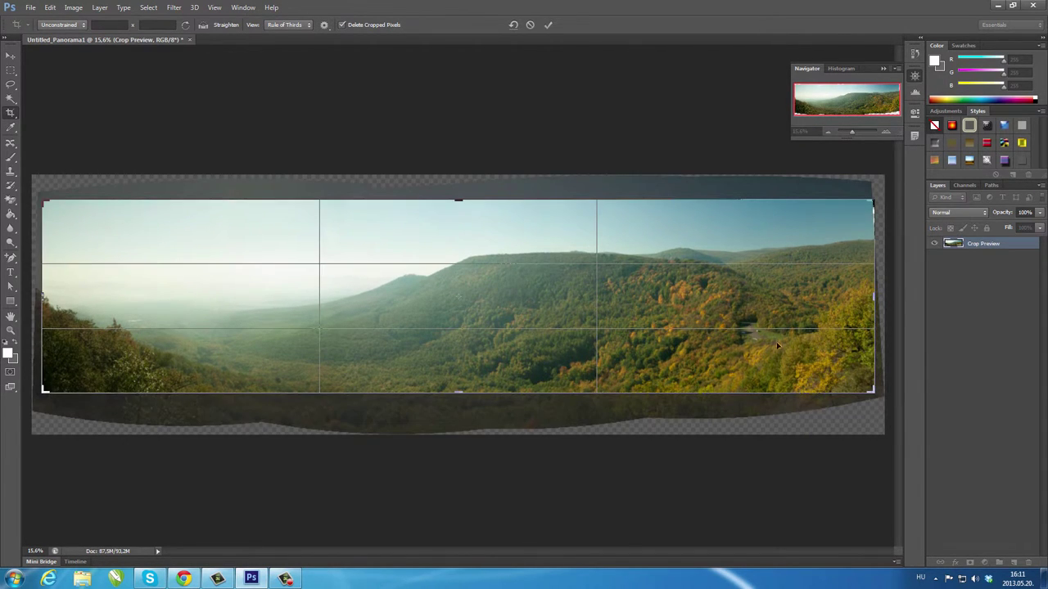
pyautogui.moveTo(877, 391); pyautogui.dragTo(874, 391)
pyautogui.moveTo(459, 202); pyautogui.dragTo(460, 197)
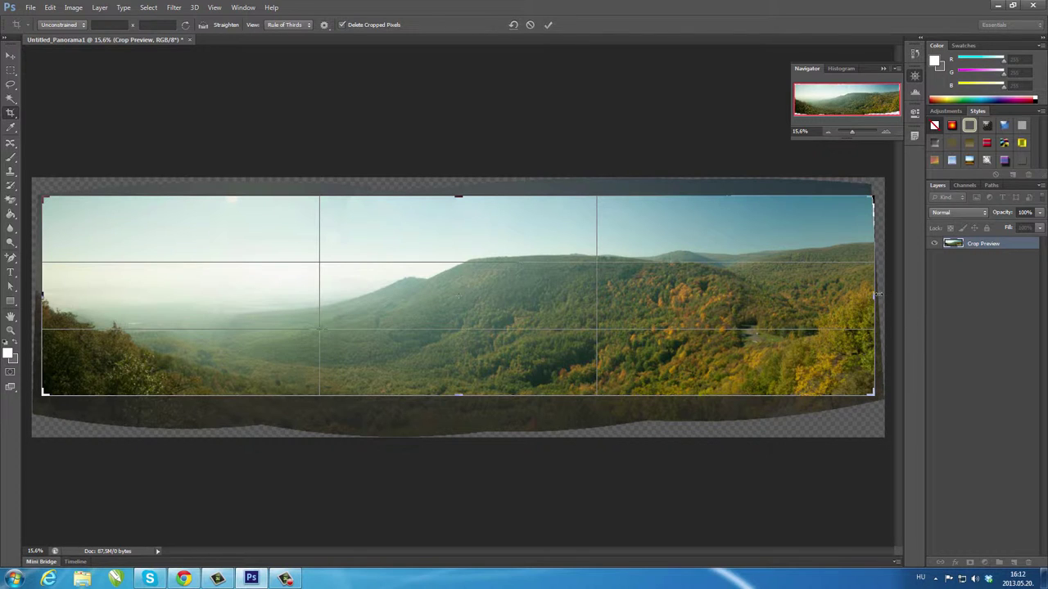
pyautogui.moveTo(874, 295); pyautogui.dragTo(873, 296)
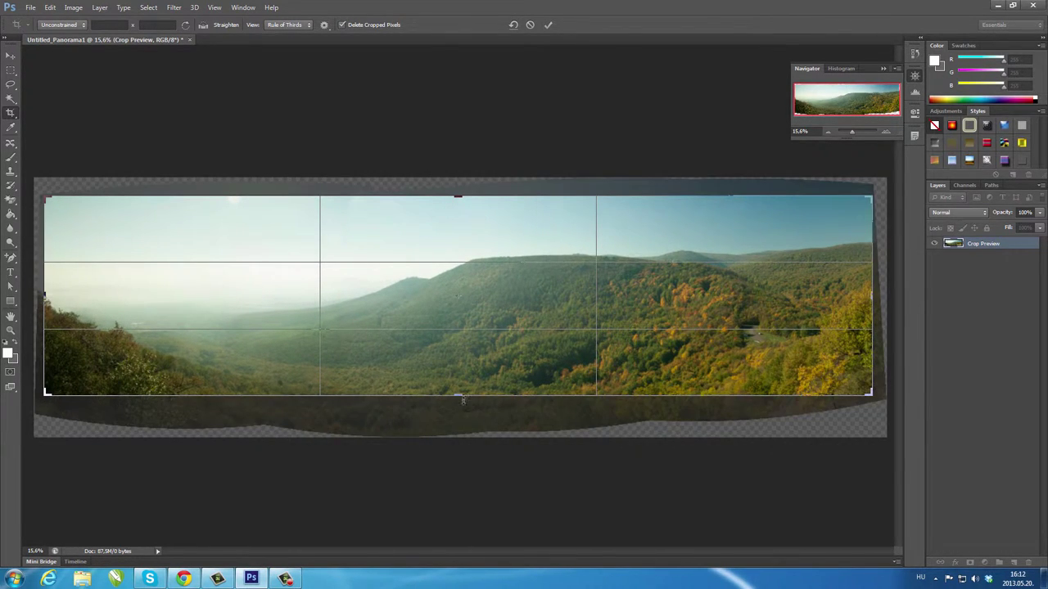
pyautogui.moveTo(460, 394); pyautogui.dragTo(462, 399)
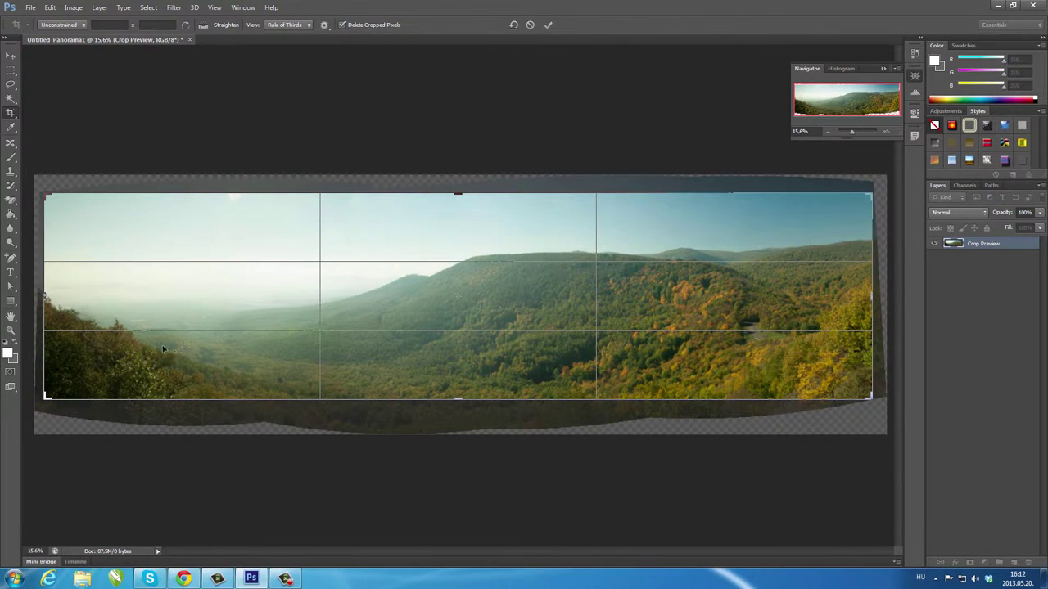
pyautogui.moveTo(45, 299); pyautogui.dragTo(57, 300)
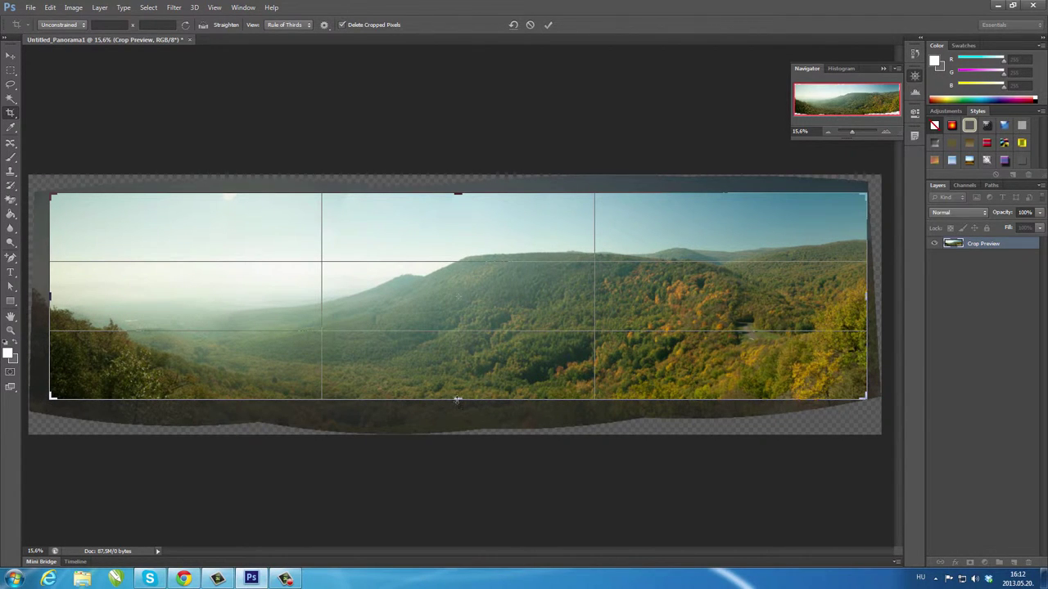
pyautogui.moveTo(456, 401); pyautogui.dragTo(457, 402)
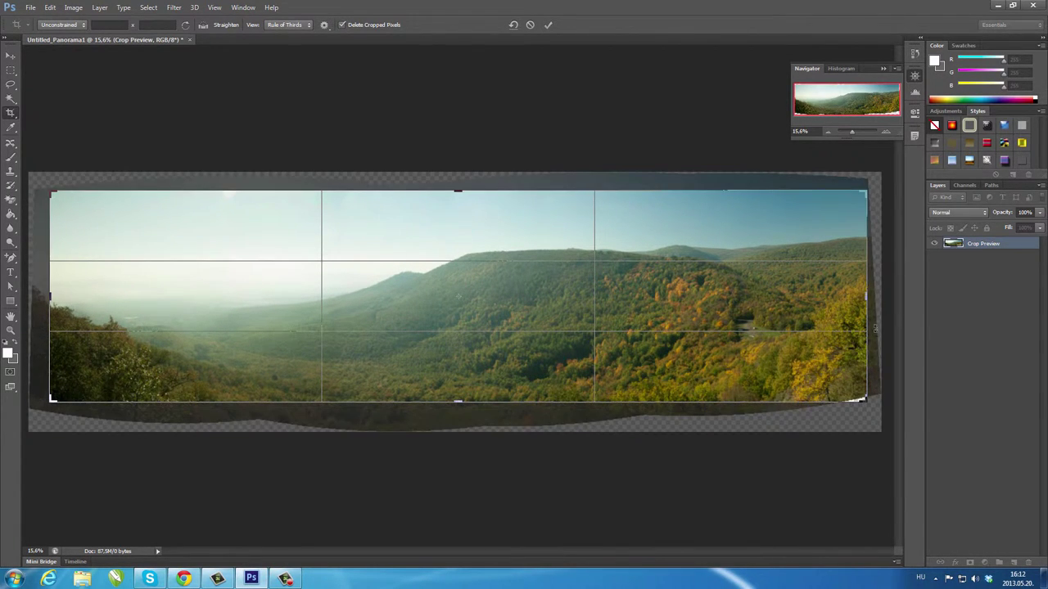
pyautogui.moveTo(866, 300); pyautogui.dragTo(855, 293)
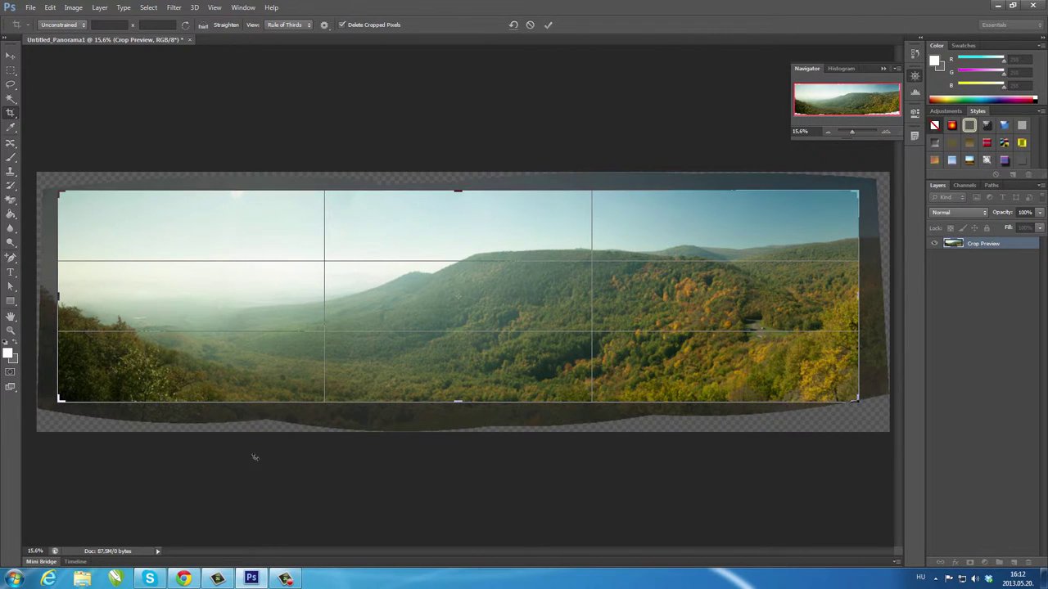
pyautogui.moveTo(461, 402); pyautogui.dragTo(461, 401)
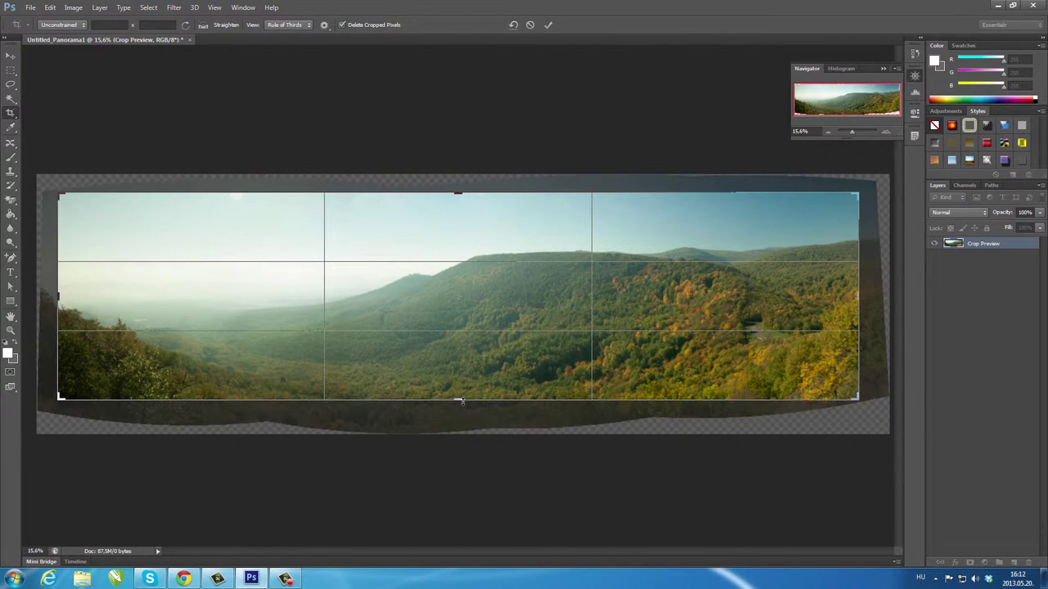
pyautogui.press('Return')
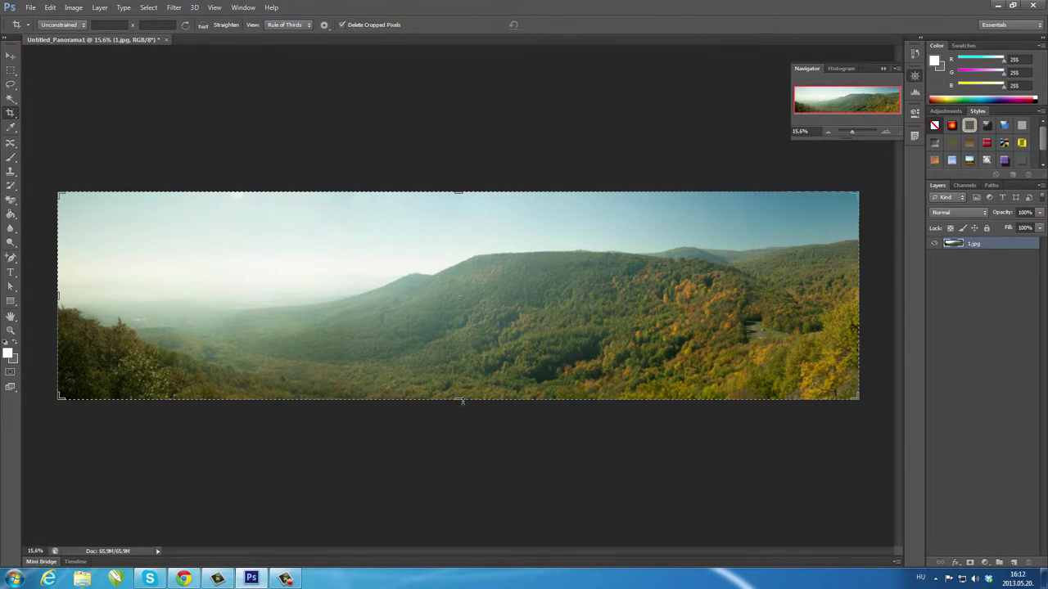
# Apply Curves with the RGB midpoint moved to input 134, output 135.
pyautogui.click(11, 56)
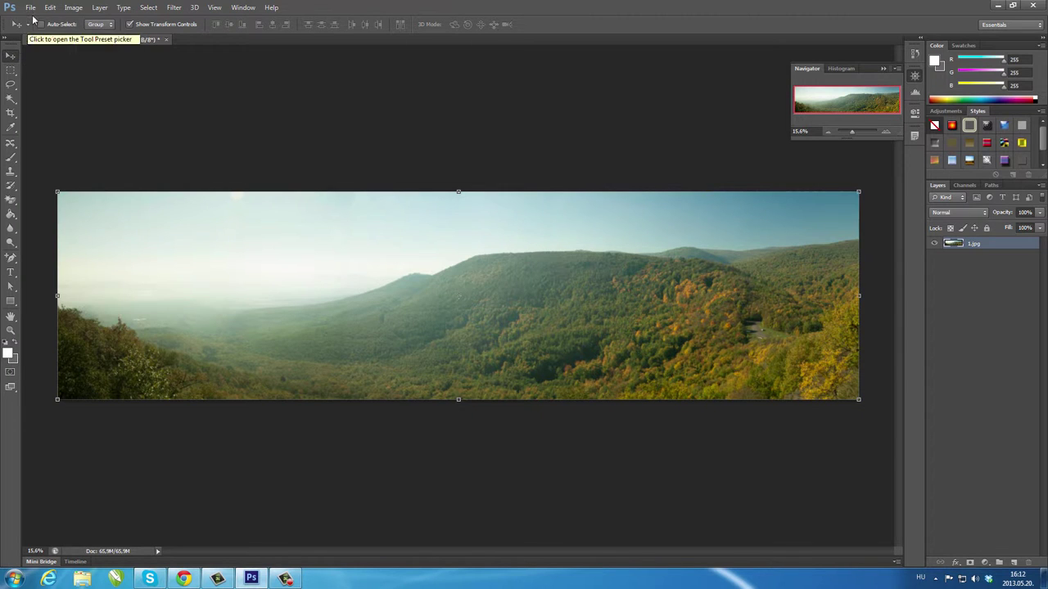
pyautogui.click(74, 8)
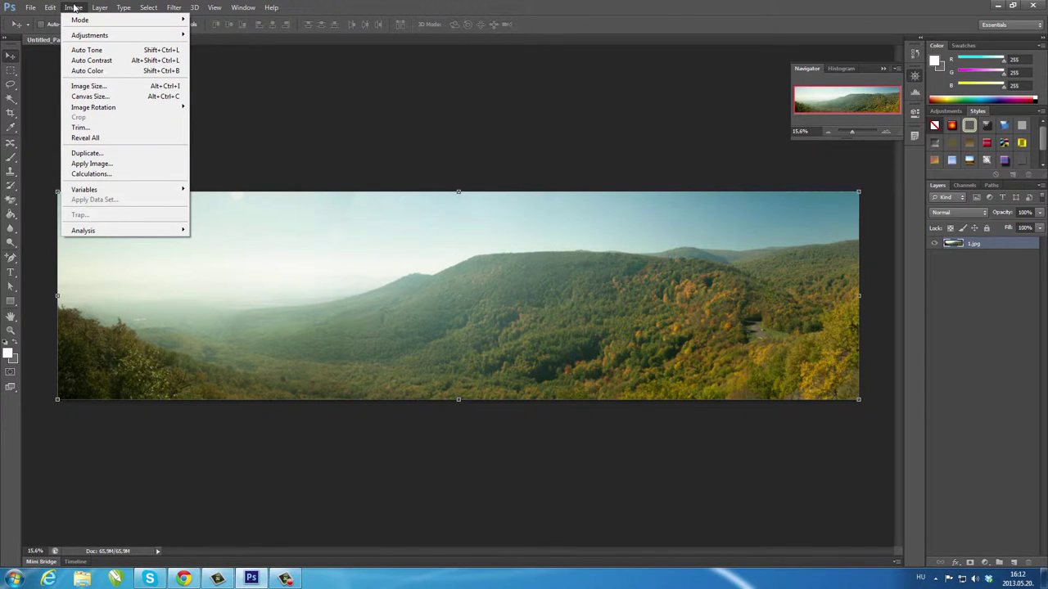
pyautogui.moveTo(90, 35)
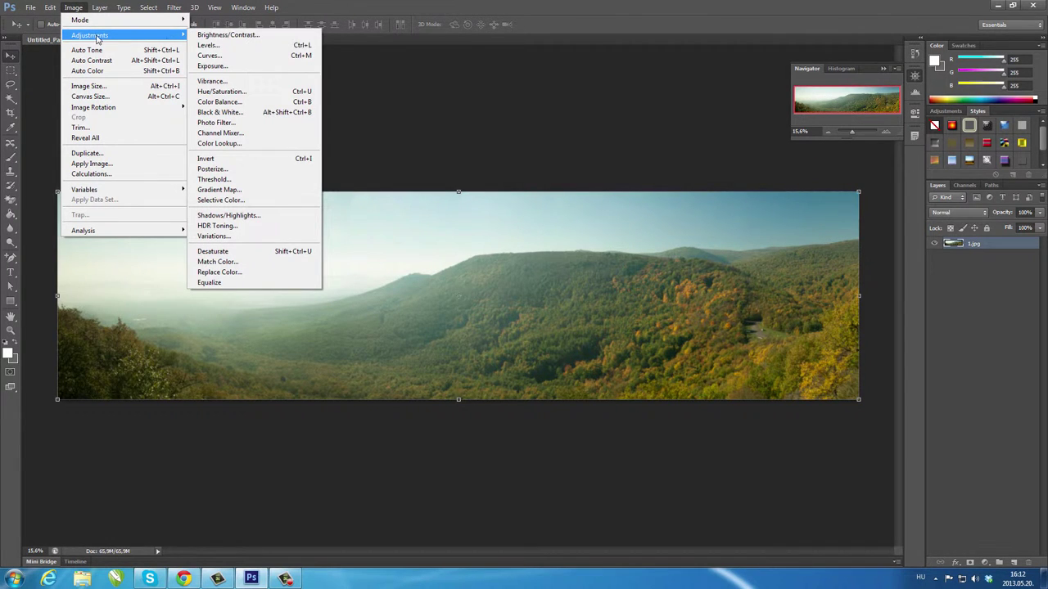
pyautogui.click(236, 57)
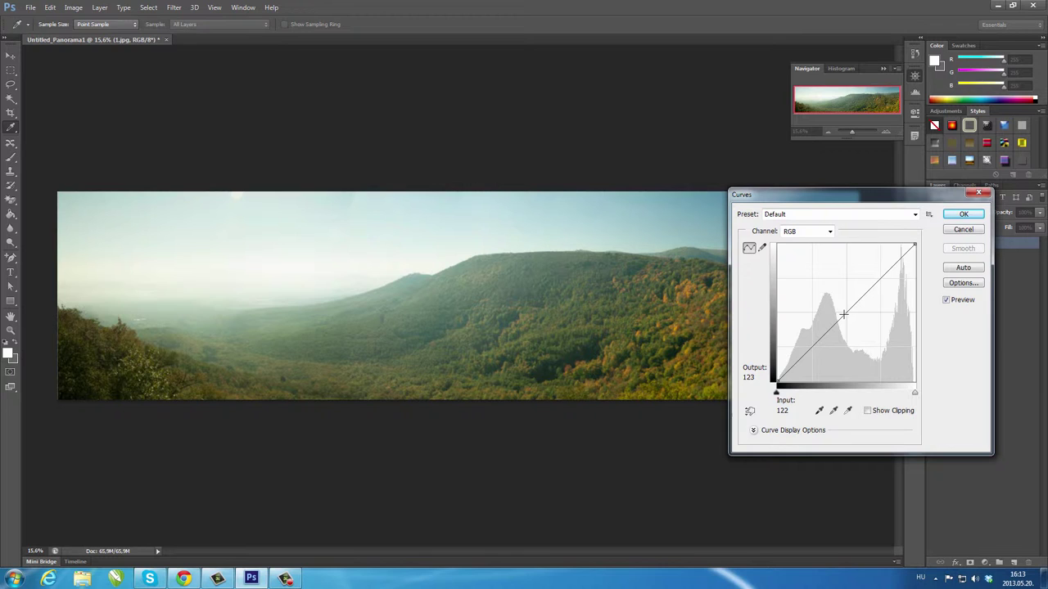
pyautogui.moveTo(843, 314)
pyautogui.mouseDown()
pyautogui.moveTo(856, 325)
pyautogui.moveTo(867, 277)
pyautogui.moveTo(885, 293)
pyautogui.moveTo(868, 276)
pyautogui.moveTo(849, 309)
pyautogui.mouseUp()
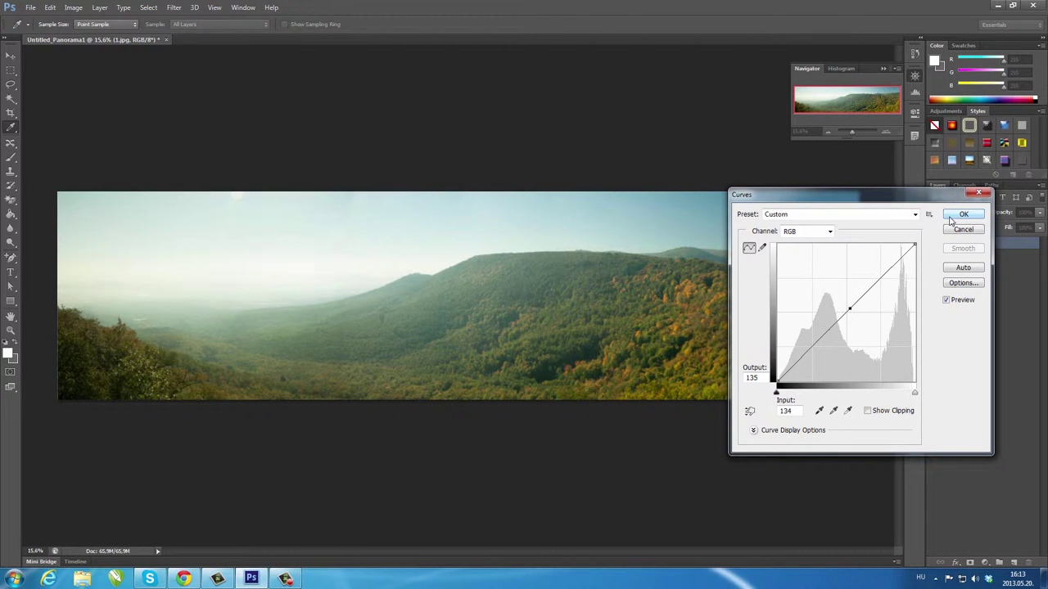
pyautogui.click(963, 215)
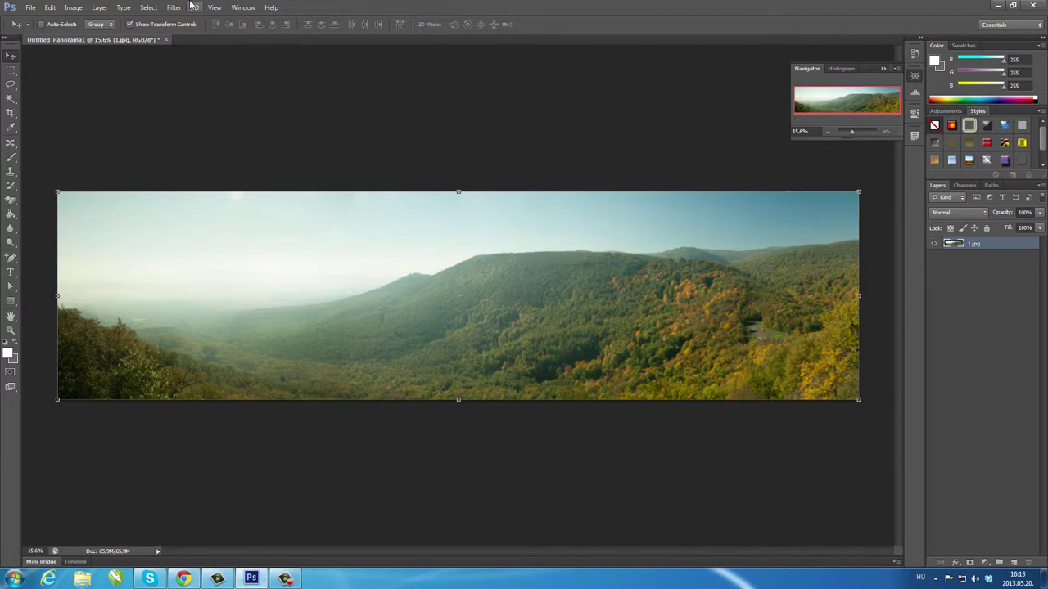
# Preview a Black & White conversion with Tint at hue 39° and saturation 24%.
pyautogui.click(74, 8)
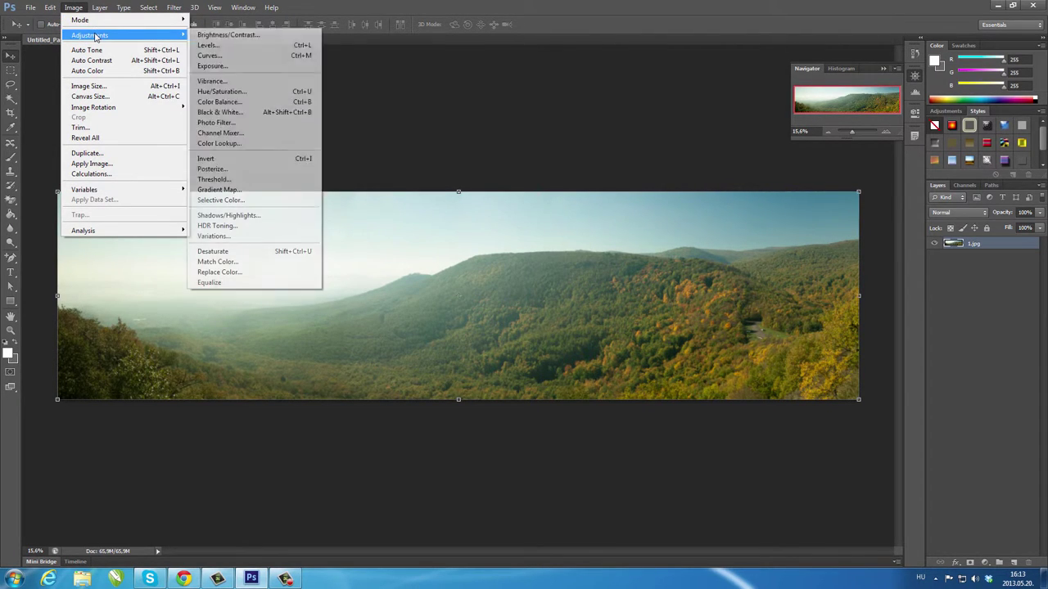
pyautogui.moveTo(90, 35)
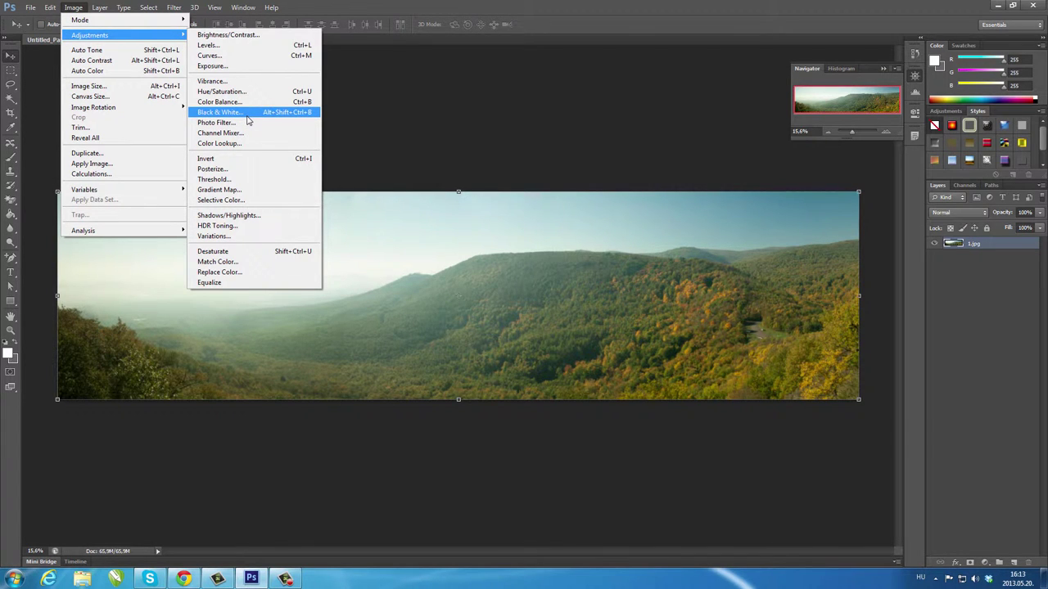
pyautogui.click(247, 115)
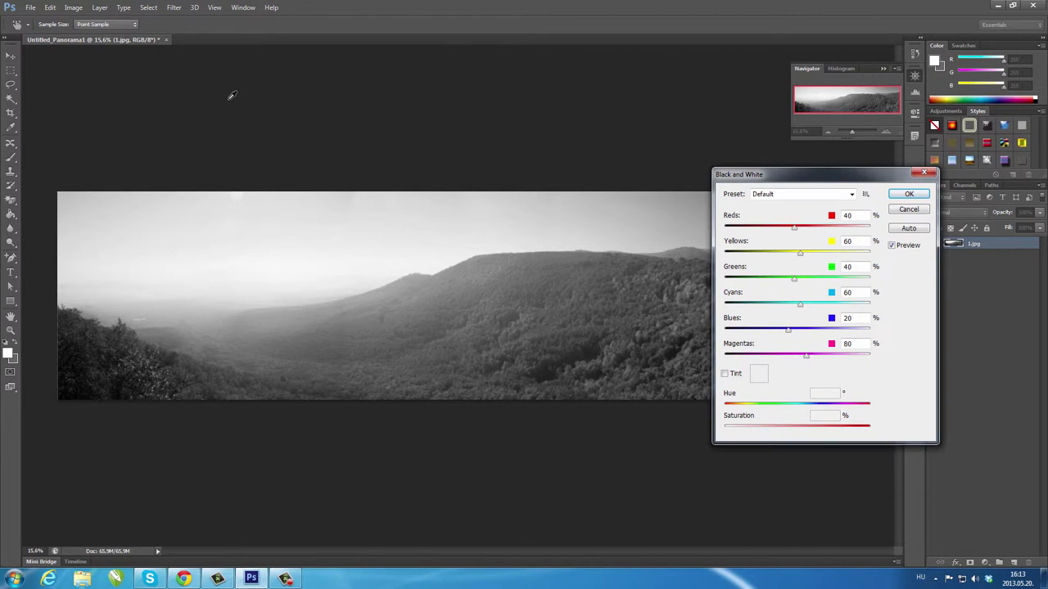
pyautogui.click(725, 374)
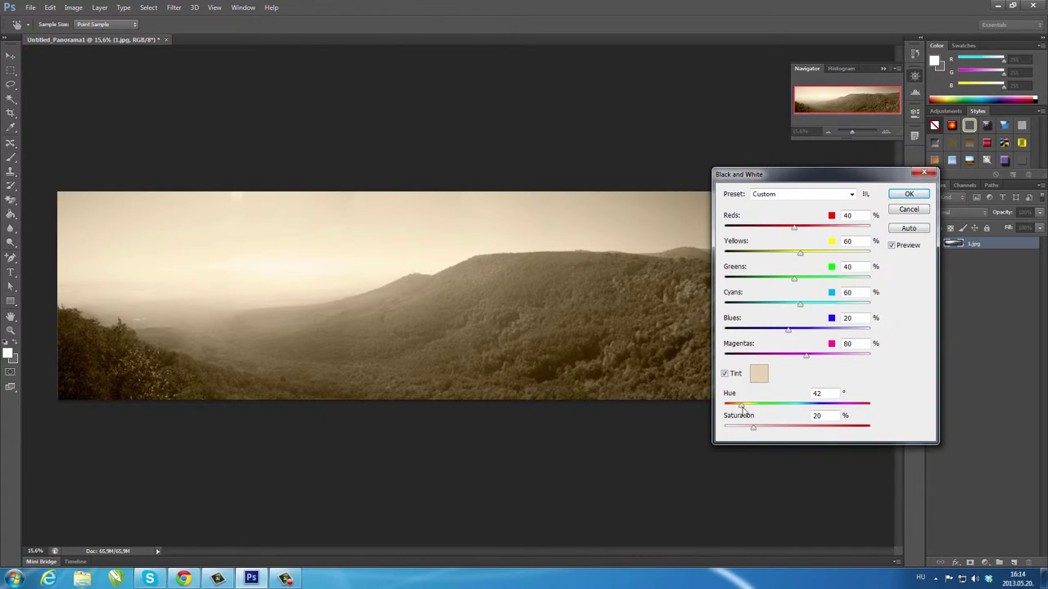
pyautogui.moveTo(741, 406)
pyautogui.mouseDown()
pyautogui.moveTo(858, 407)
pyautogui.moveTo(741, 420)
pyautogui.mouseUp()
pyautogui.moveTo(753, 429)
pyautogui.mouseDown()
pyautogui.moveTo(872, 426)
pyautogui.moveTo(760, 429)
pyautogui.mouseUp()
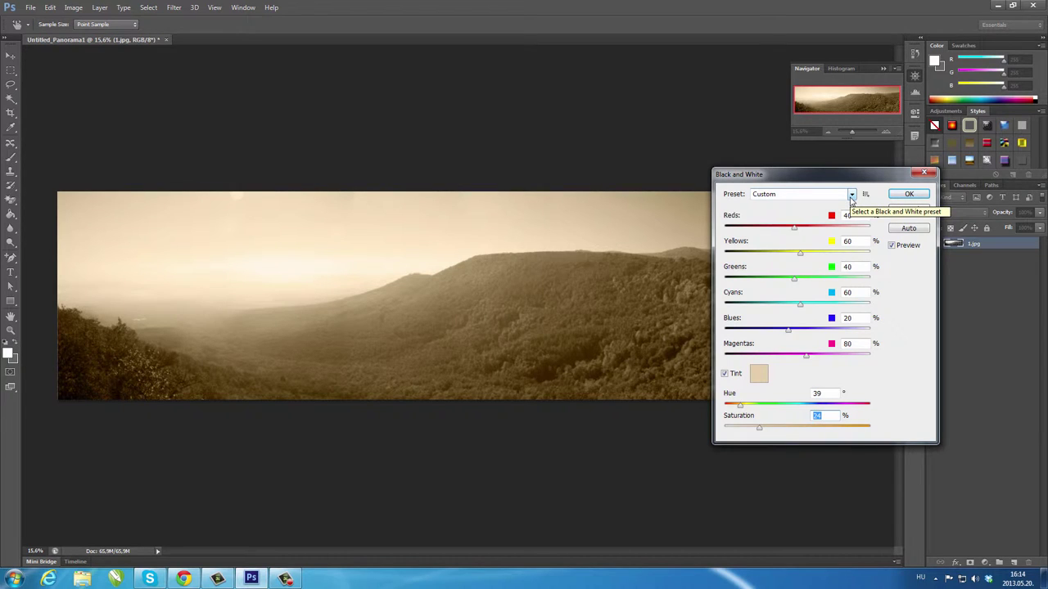
# Try the Blue Filter, Darker, Green Filter, High Contrast Blue, Neutral Density and Yellow Filter presets.
pyautogui.click(852, 196)
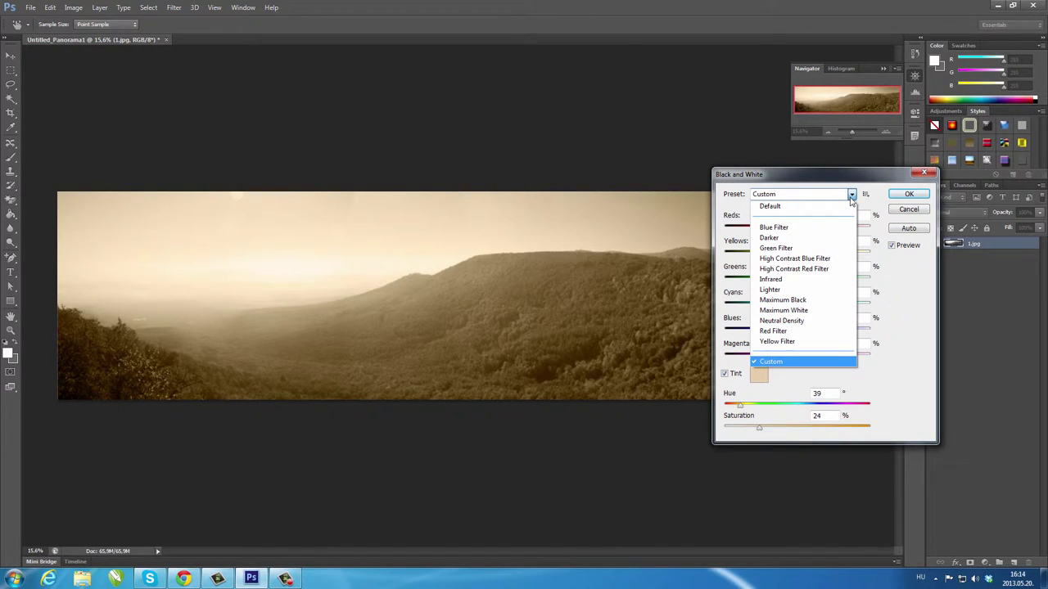
pyautogui.click(773, 227)
pyautogui.click(852, 196)
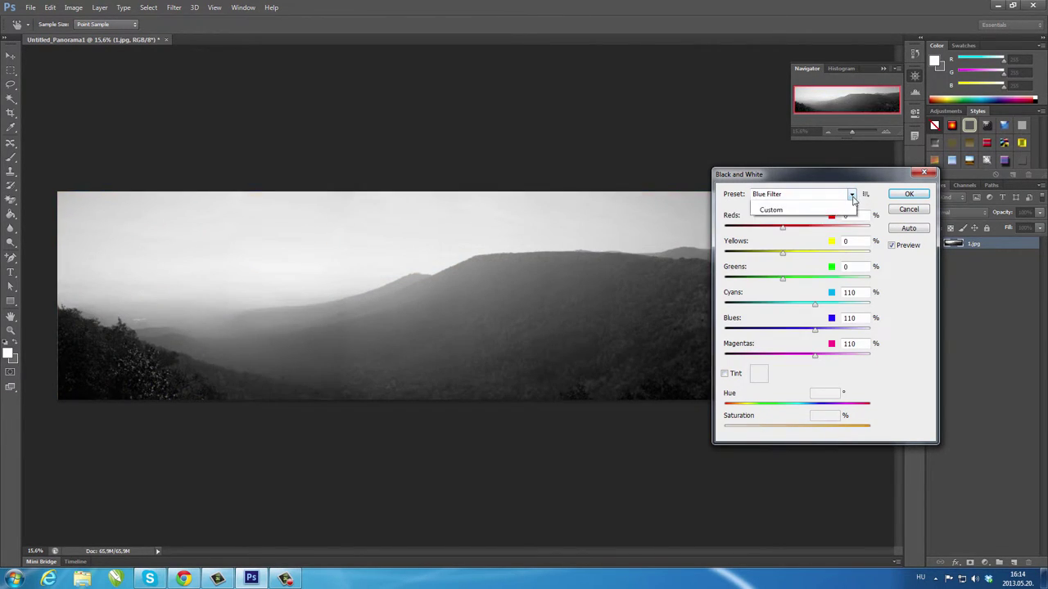
pyautogui.click(842, 236)
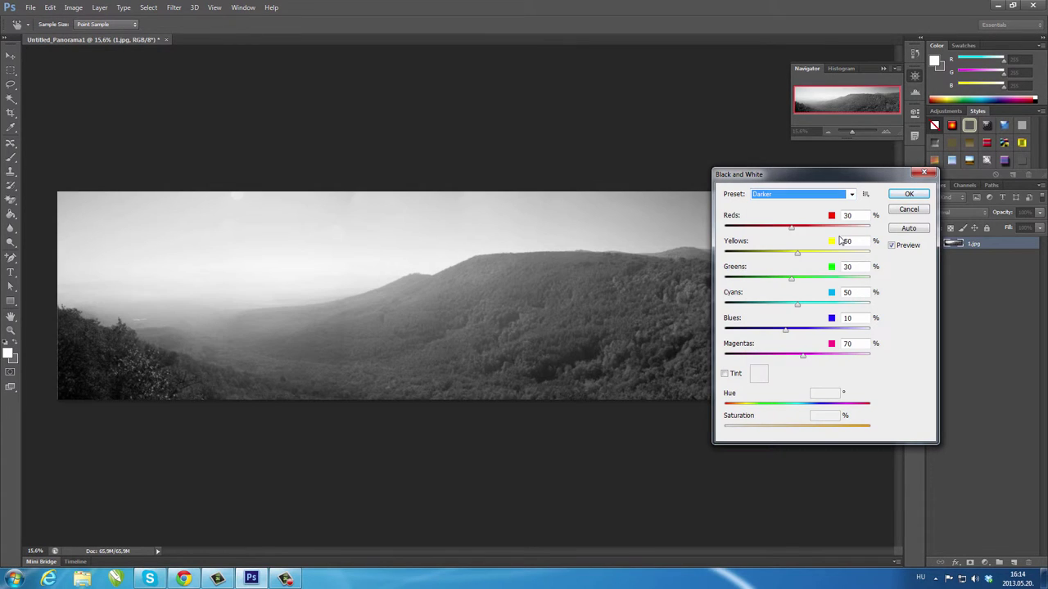
pyautogui.click(852, 194)
pyautogui.click(835, 248)
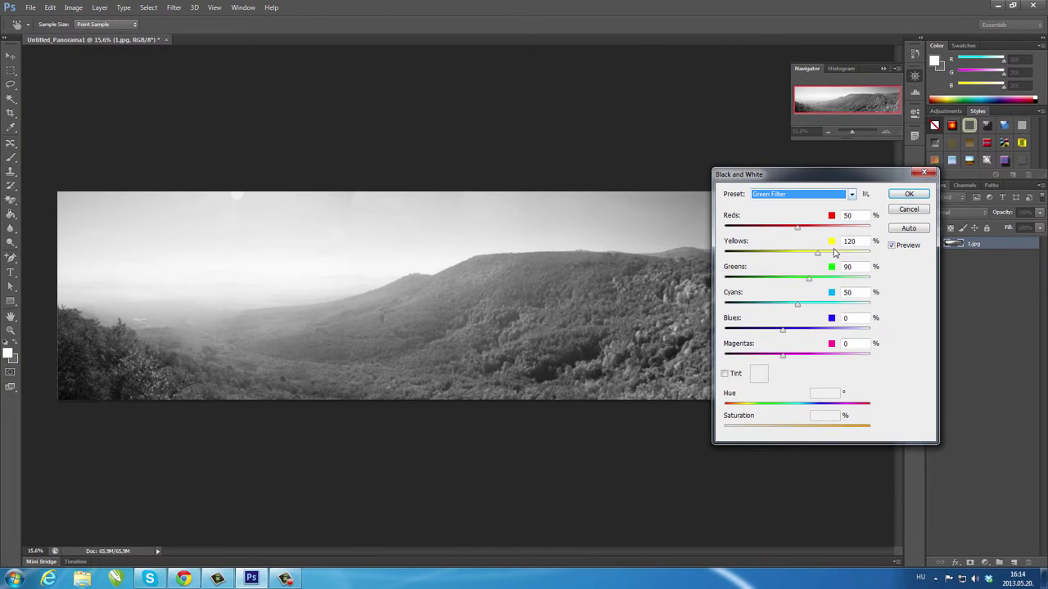
pyautogui.click(851, 194)
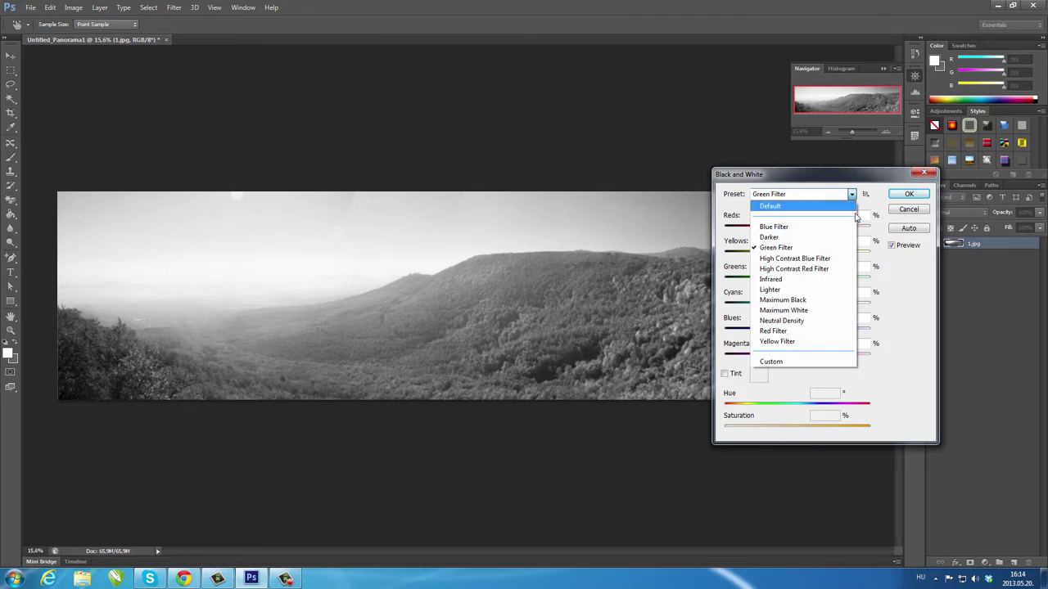
pyautogui.click(836, 258)
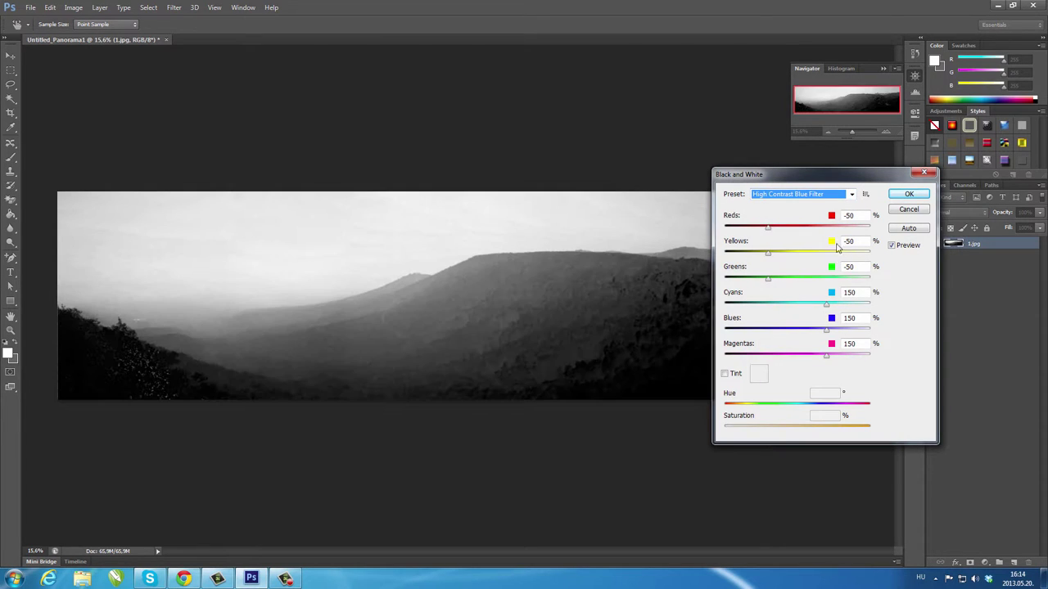
pyautogui.click(852, 196)
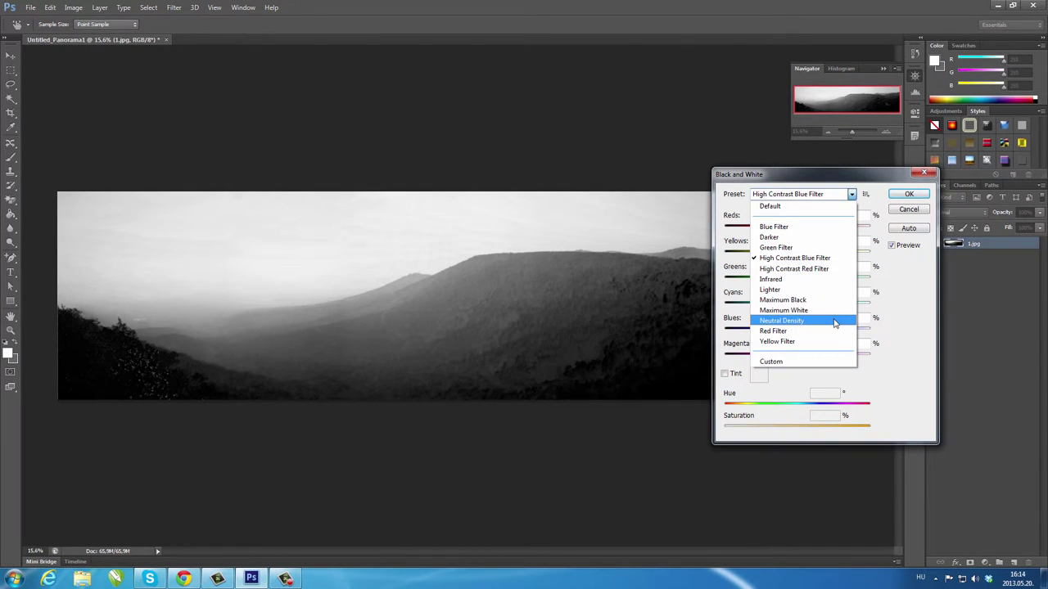
pyautogui.click(834, 322)
pyautogui.click(851, 198)
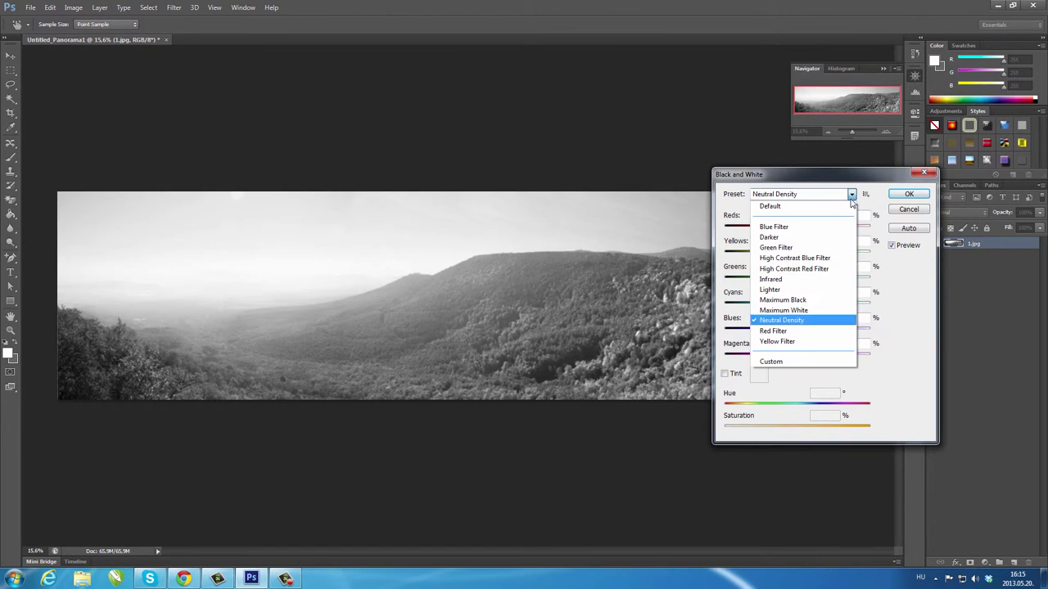
pyautogui.click(813, 342)
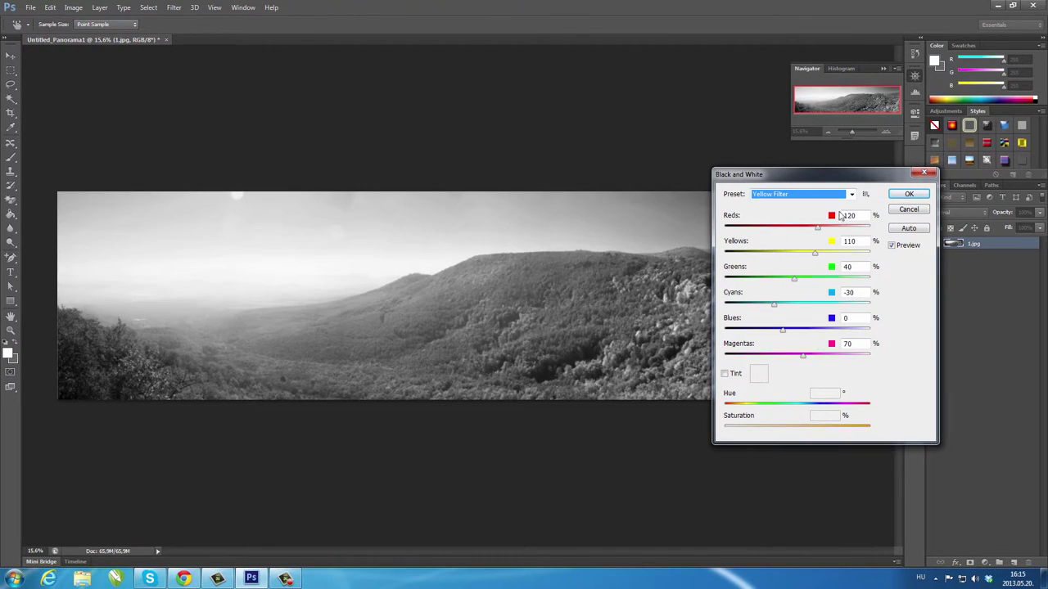
# Apply the Red Filter preset with a 42° hue, 20% saturation tint.
pyautogui.click(851, 195)
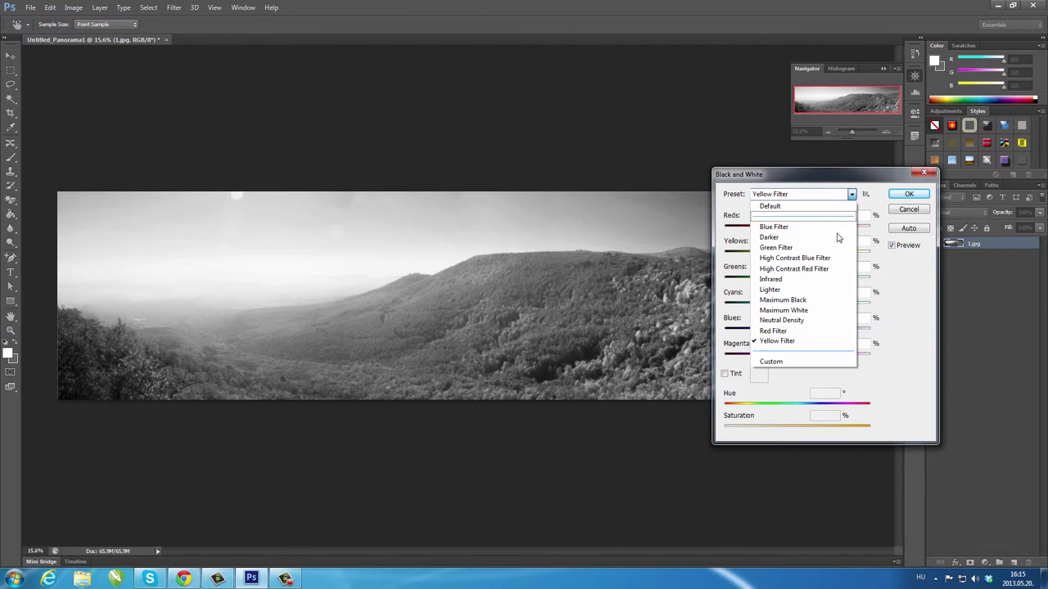
pyautogui.click(803, 330)
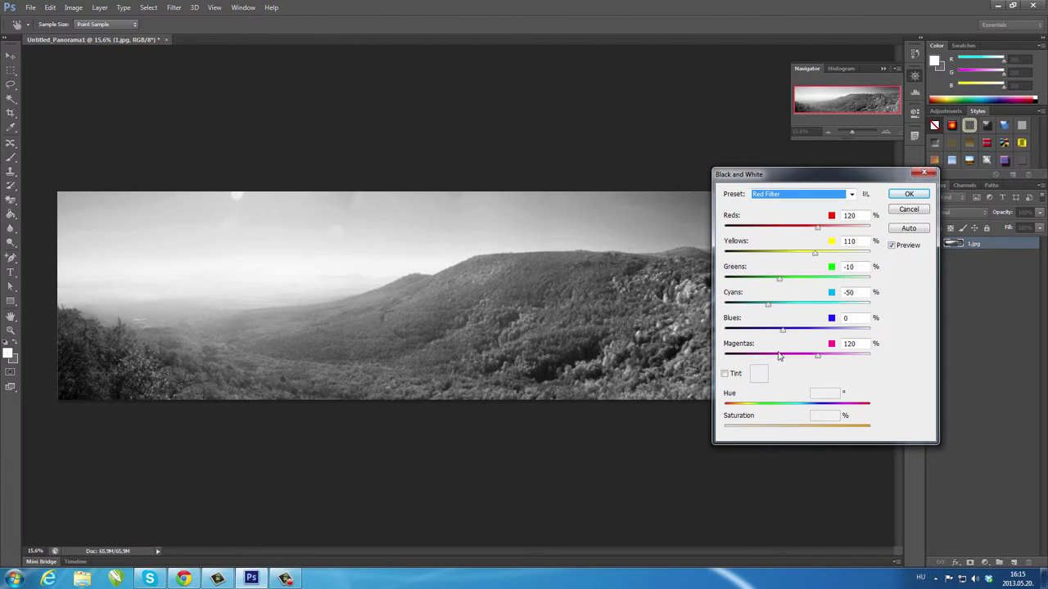
pyautogui.click(724, 373)
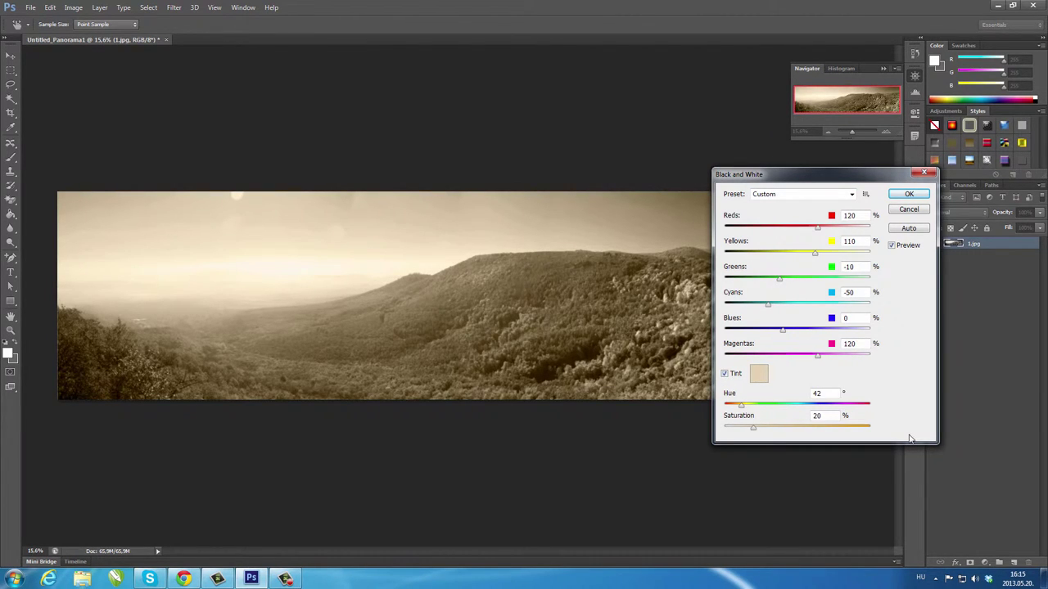
pyautogui.click(908, 195)
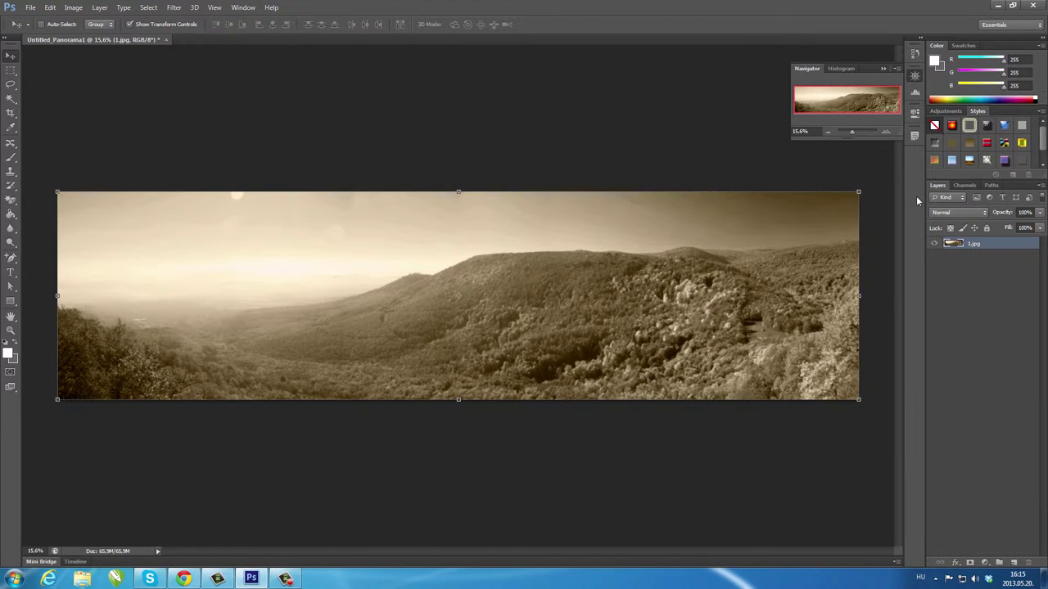
pyautogui.moveTo(855, 130); pyautogui.dragTo(856, 129)
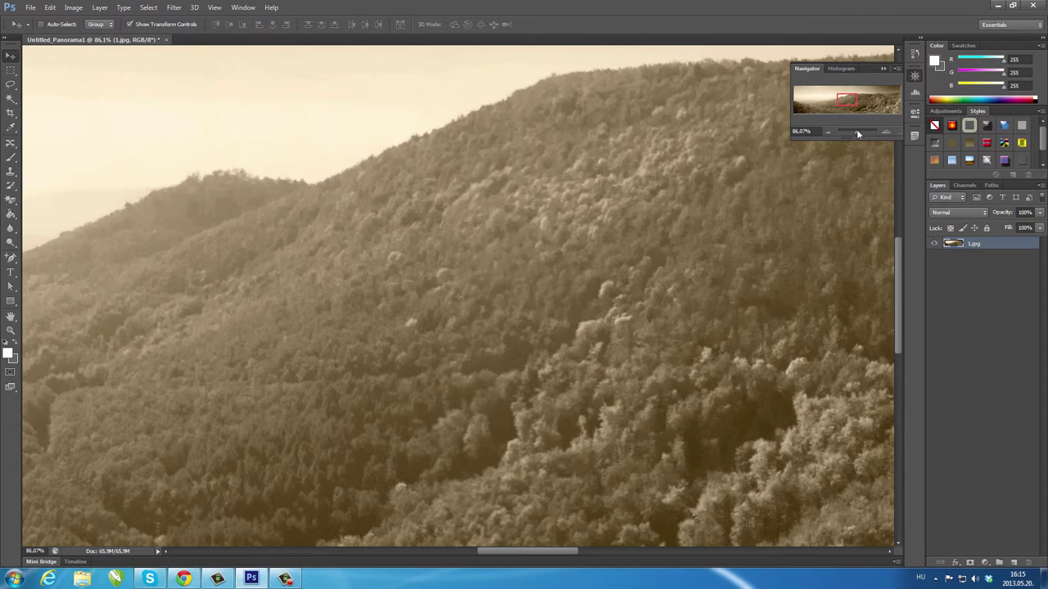
pyautogui.click(848, 90)
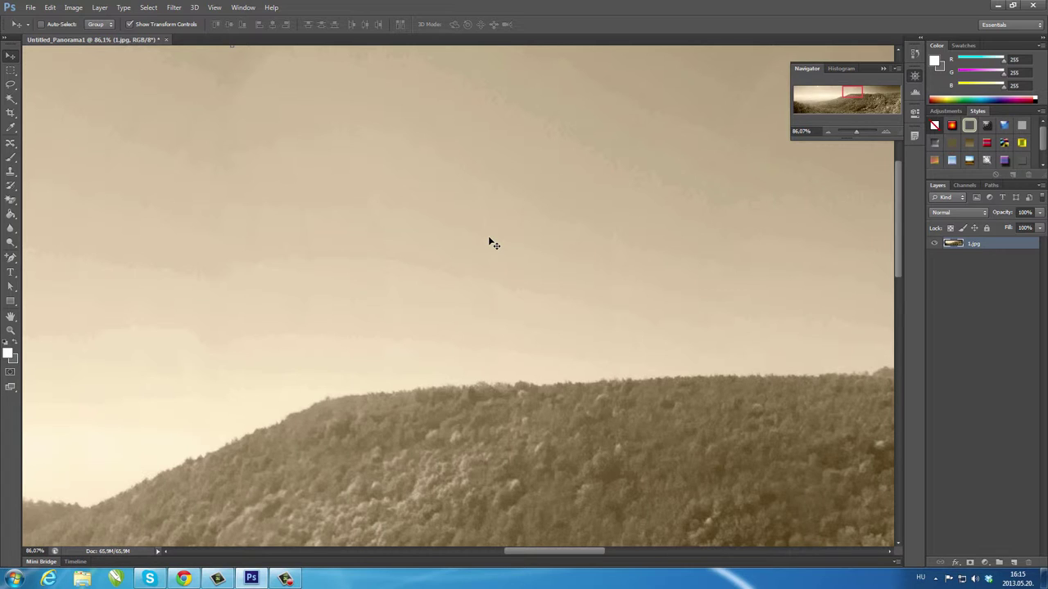
pyautogui.moveTo(856, 132); pyautogui.dragTo(852, 131)
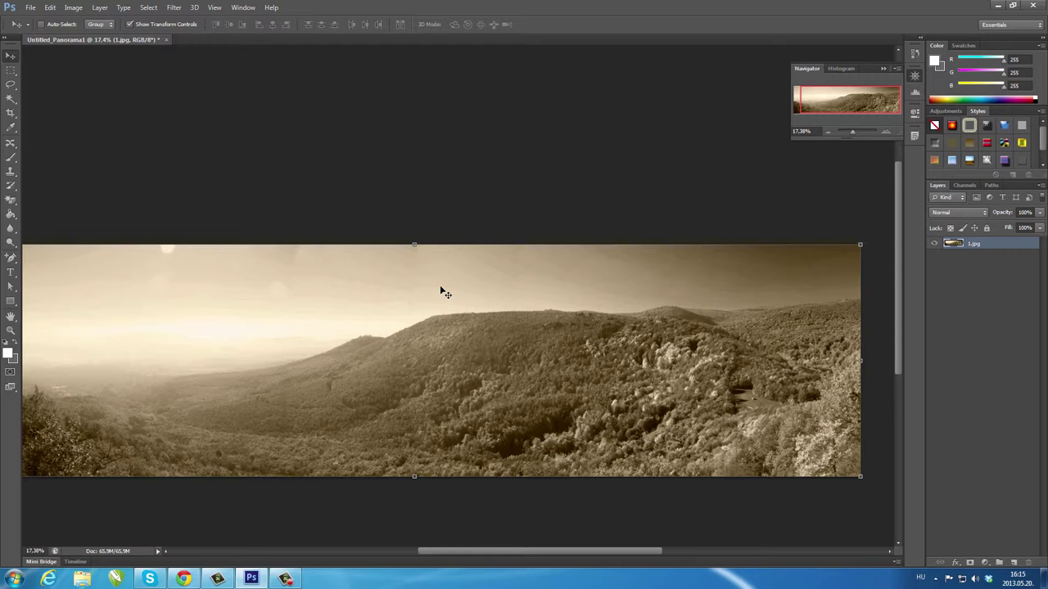
# Undo the Black & White conversion to return to the colour panorama.
pyautogui.click(53, 8)
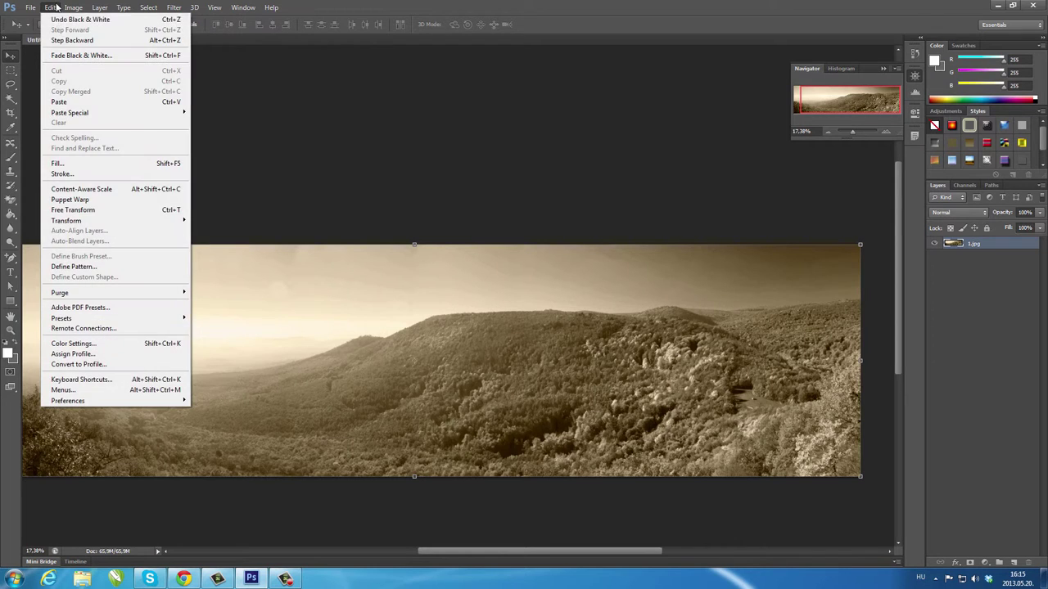
pyautogui.click(57, 40)
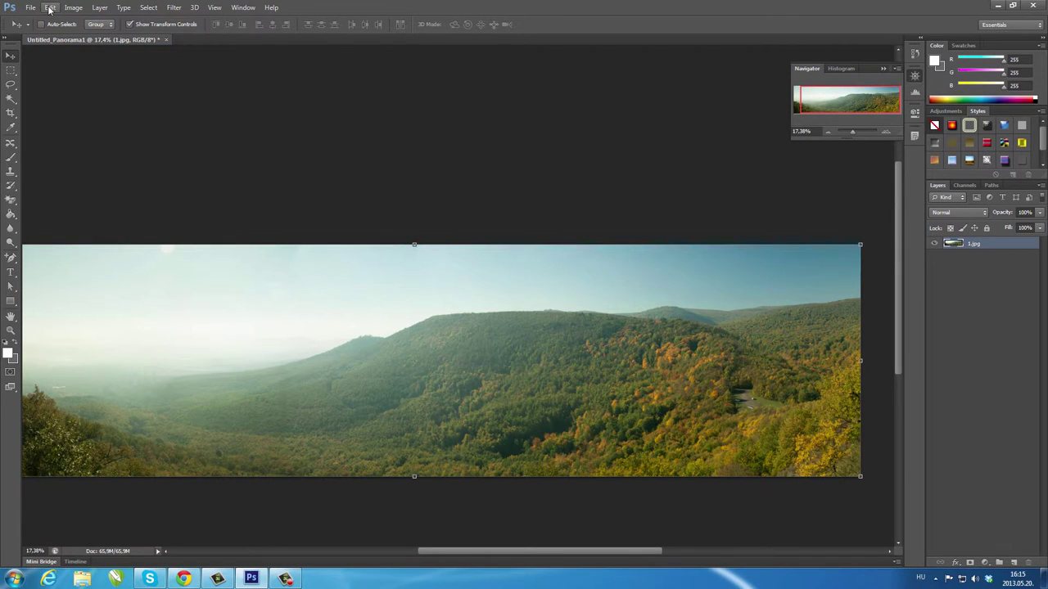
pyautogui.moveTo(852, 132); pyautogui.dragTo(855, 133)
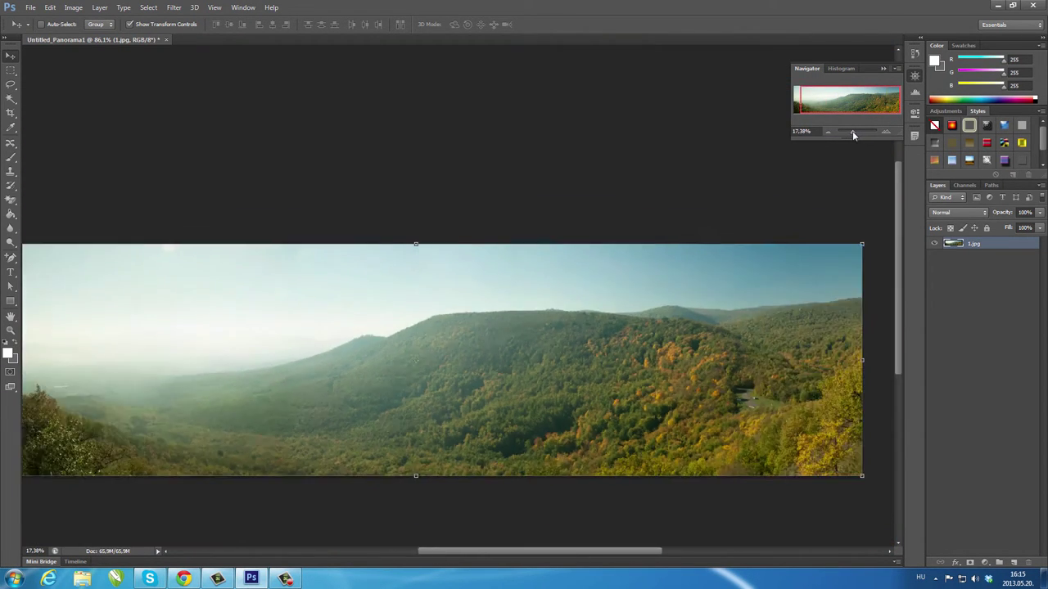
pyautogui.moveTo(852, 133); pyautogui.dragTo(854, 134)
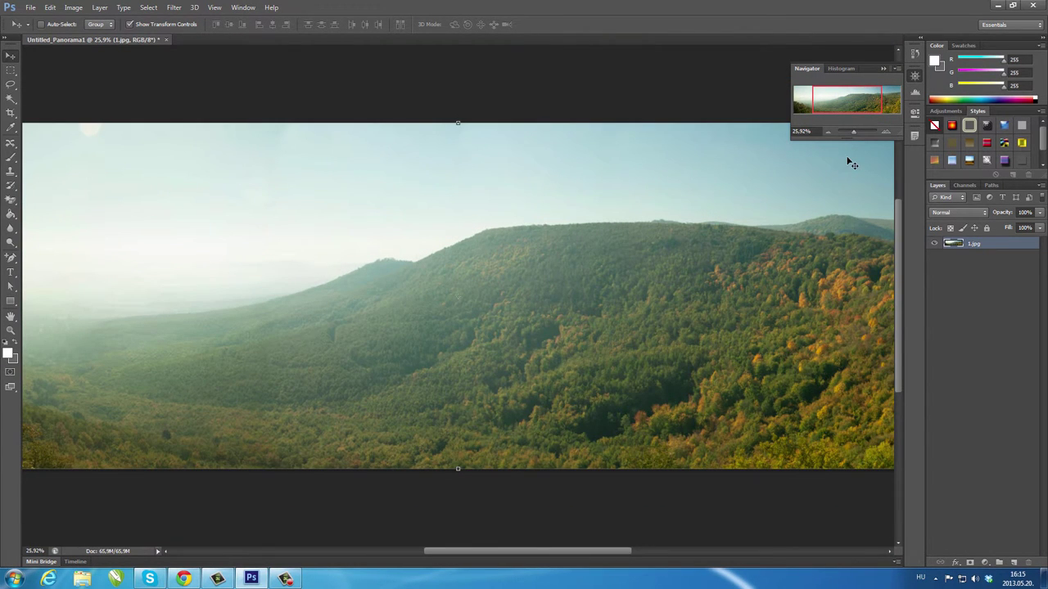
# Reapply Black & White with the Default mix and a 42° hue tint at saturation 21.
pyautogui.click(75, 9)
pyautogui.moveTo(90, 35)
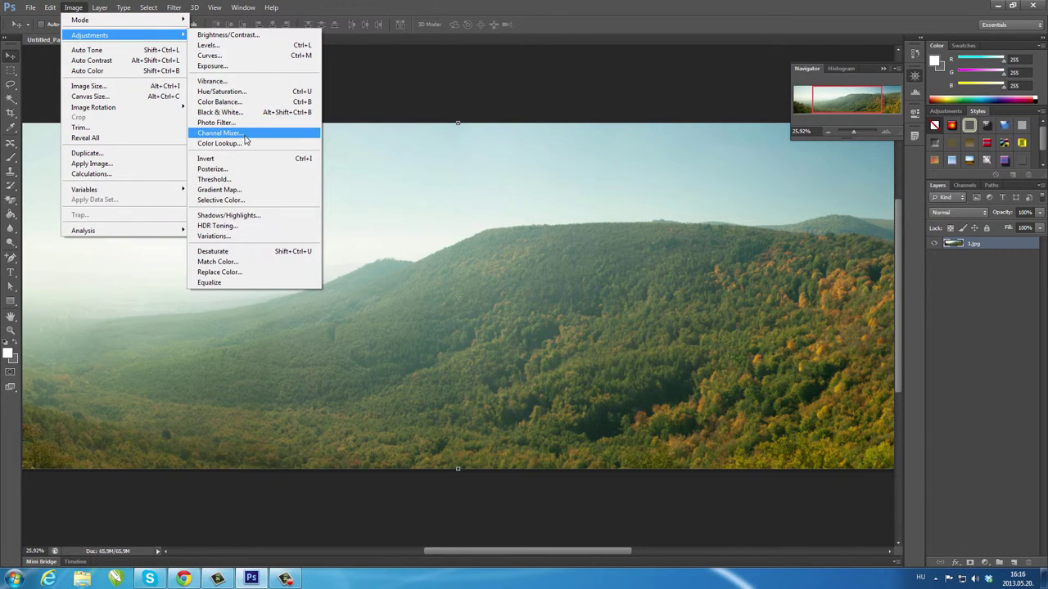
pyautogui.click(239, 112)
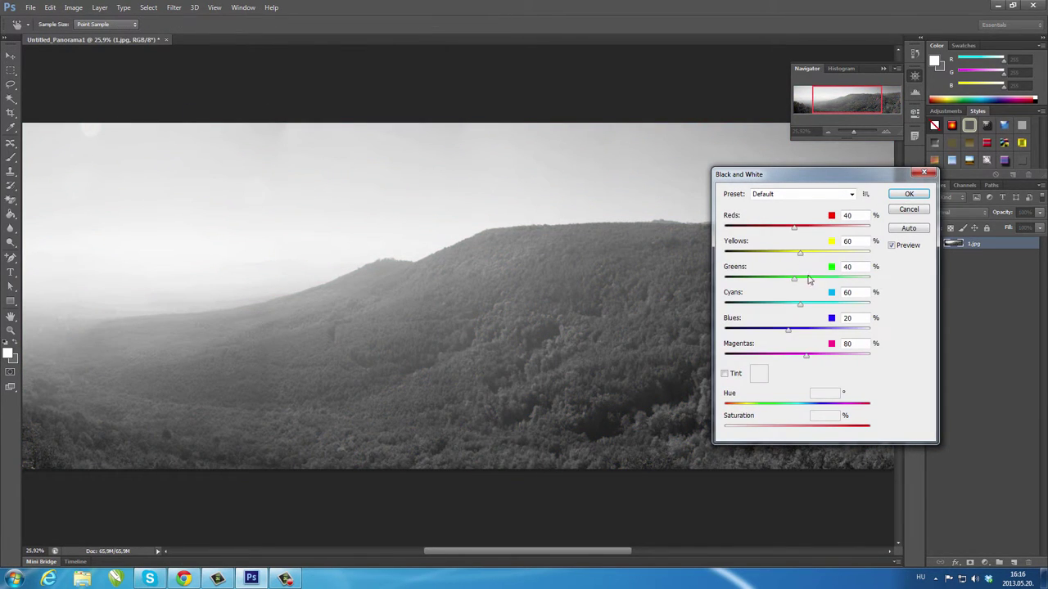
pyautogui.click(725, 373)
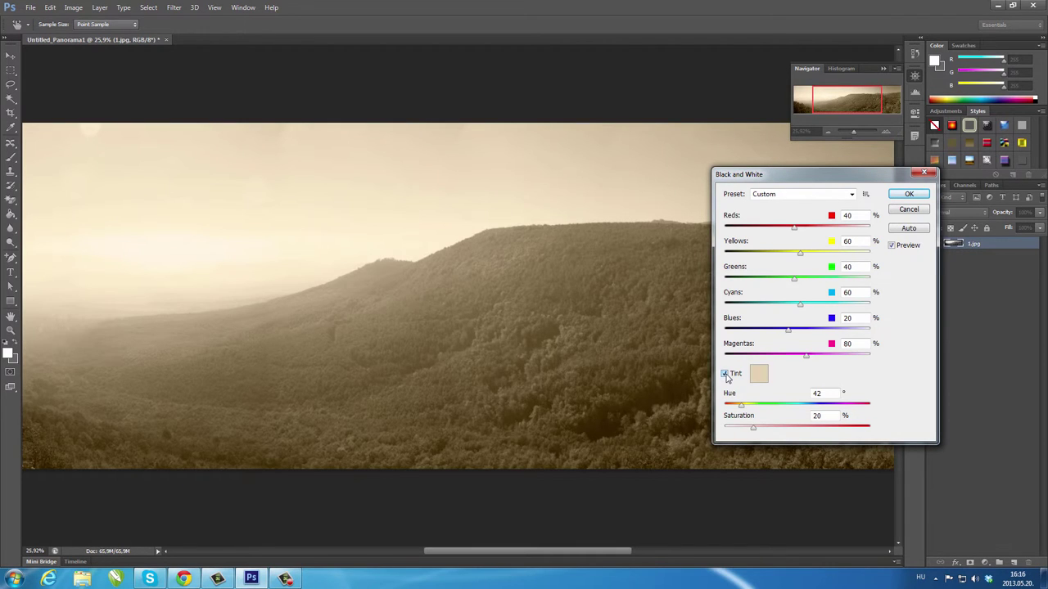
pyautogui.click(754, 428)
pyautogui.click(907, 195)
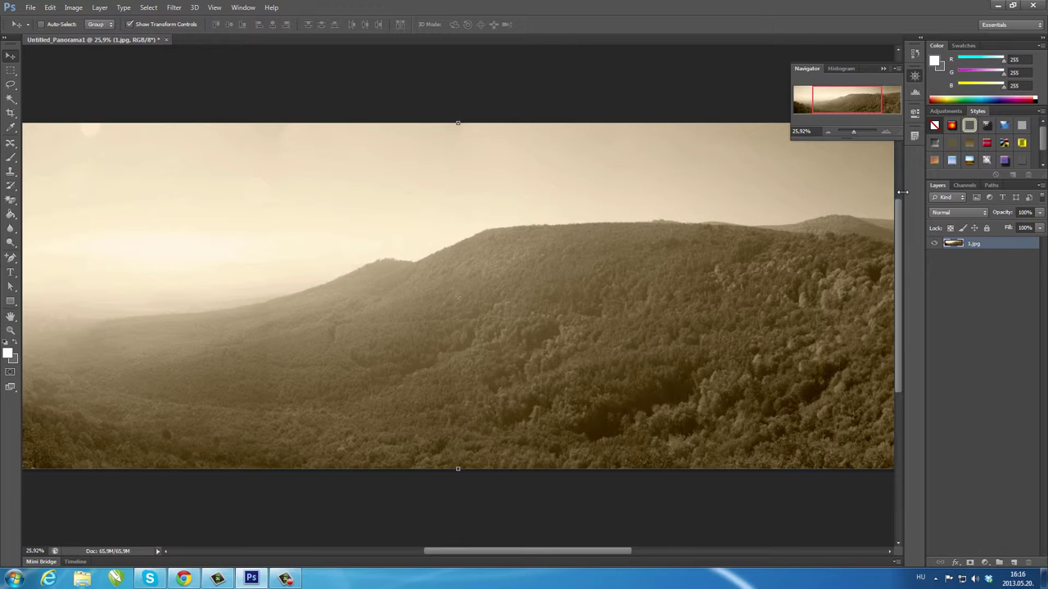
# Zoom out to the full sepia panorama and bring up the Image menu.
pyautogui.moveTo(855, 135); pyautogui.dragTo(851, 135)
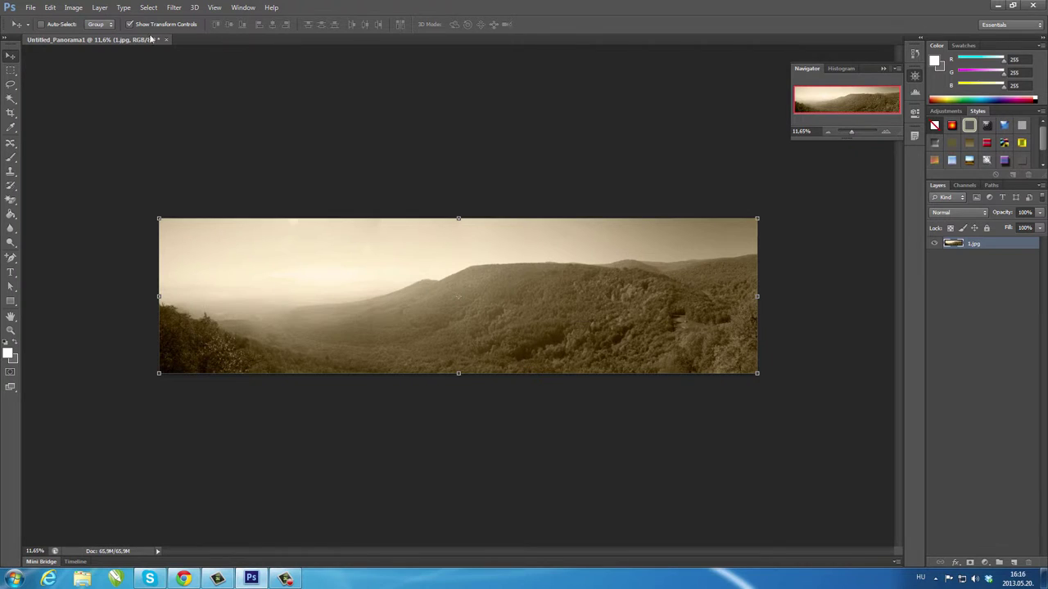
pyautogui.click(72, 9)
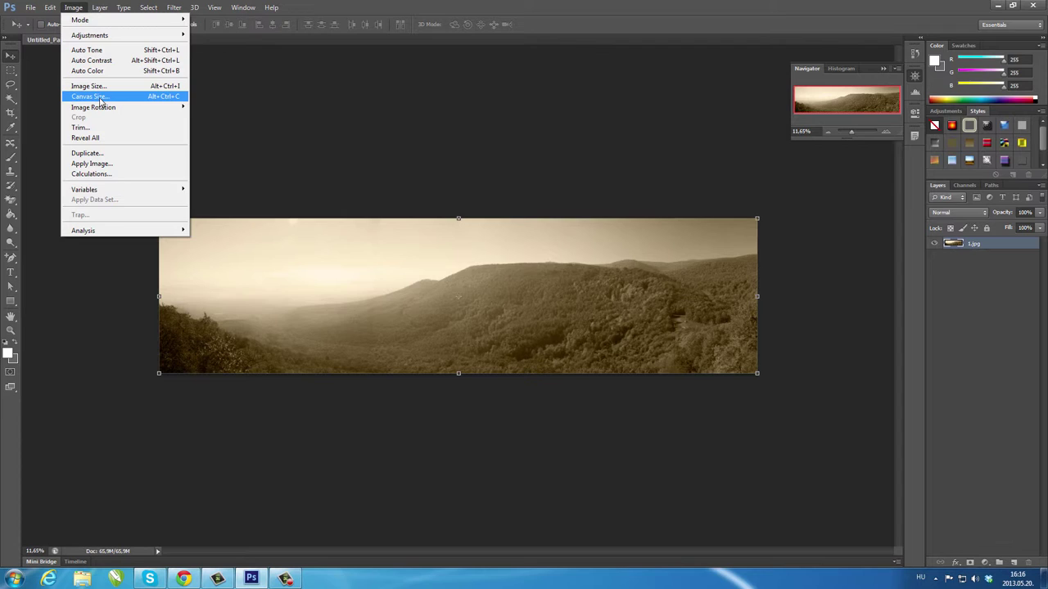
# Resize the canvas to 107,66 cm wide by 33,89 cm high, anchored at centre.
pyautogui.click(101, 99)
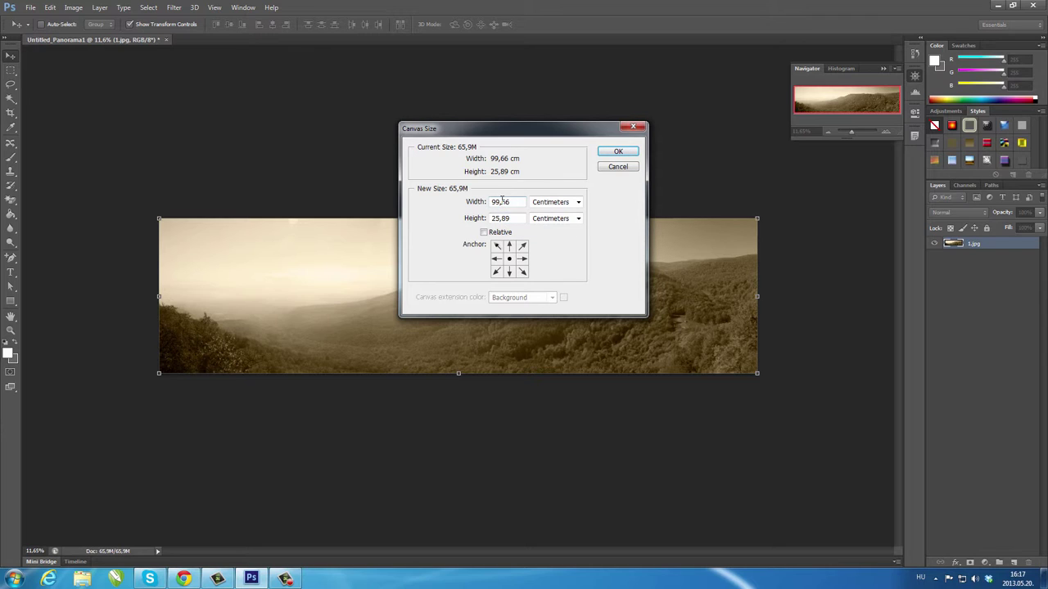
pyautogui.click(501, 201)
pyautogui.press('BackSpace')
pyautogui.press('BackSpace')
pyautogui.write('107')
pyautogui.click(499, 218)
pyautogui.press('BackSpace')
pyautogui.press('BackSpace')
pyautogui.press('BackSpace')
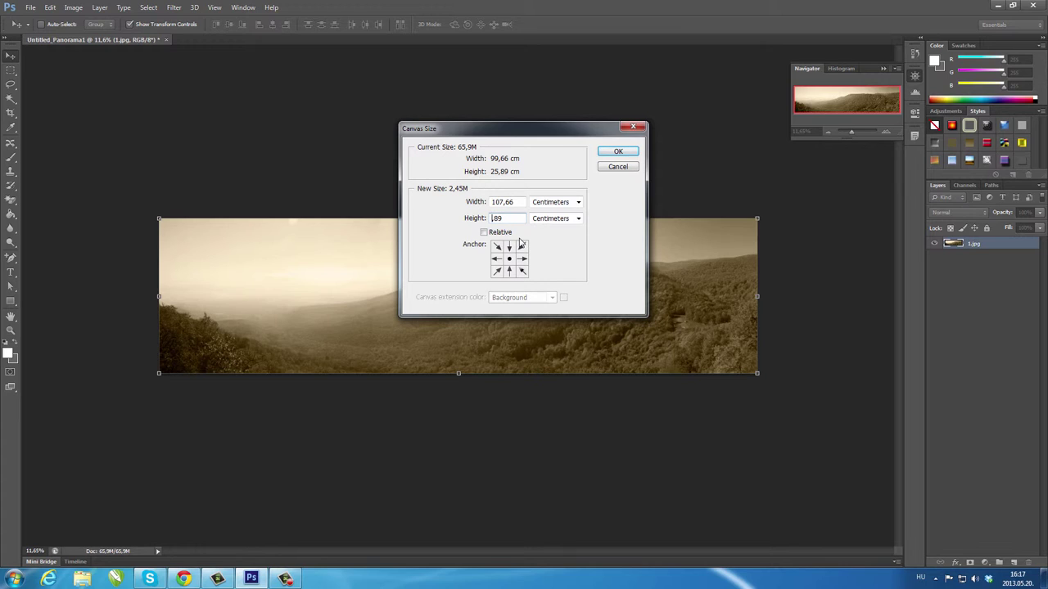
pyautogui.write('3')
pyautogui.write('3')
pyautogui.click(616, 153)
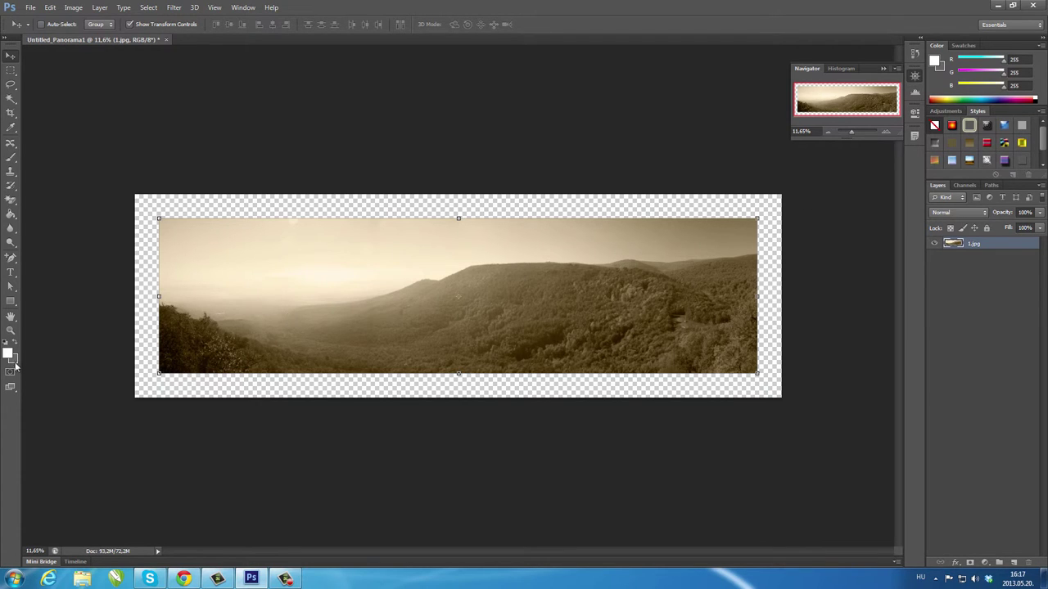
# Fill the transparent canvas border with white using the Paint Bucket.
pyautogui.click(10, 217)
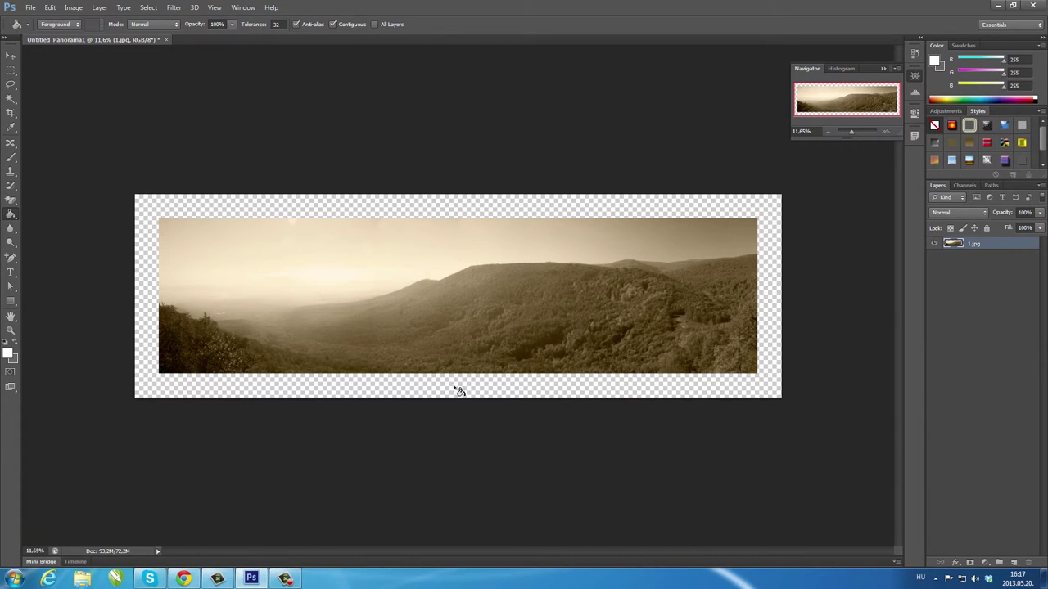
pyautogui.click(714, 392)
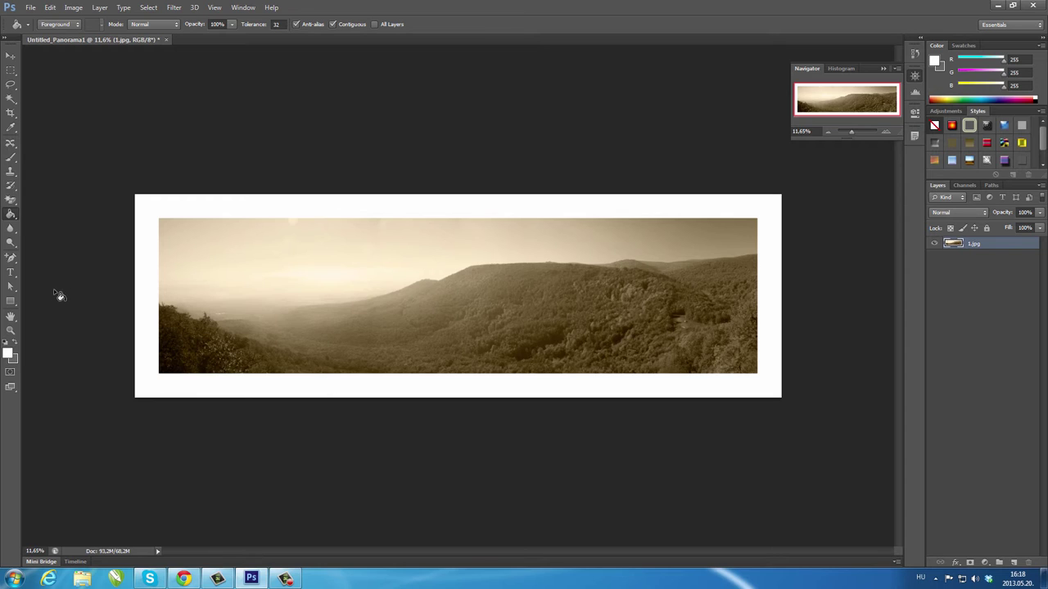
pyautogui.click(16, 277)
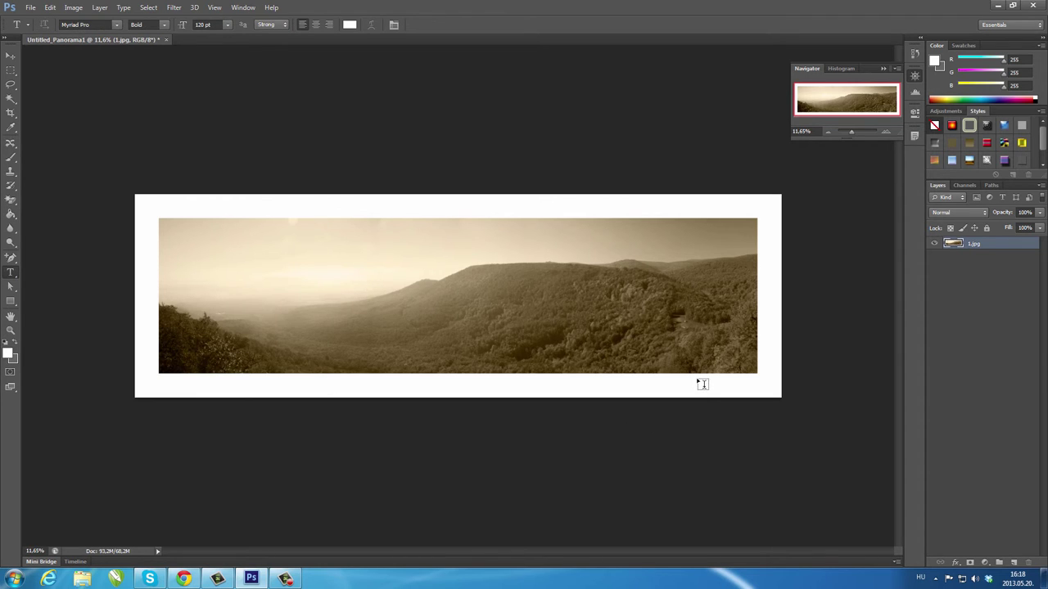
# Add a trial text box in the bottom-right margin with grey as the text colour.
pyautogui.moveTo(696, 379); pyautogui.dragTo(759, 386)
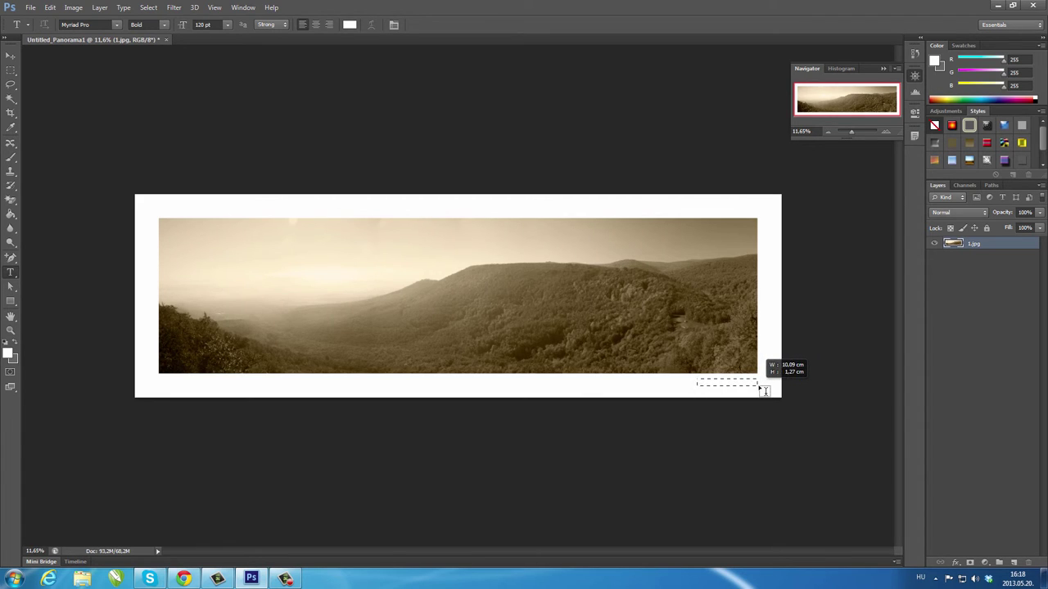
pyautogui.moveTo(763, 390); pyautogui.dragTo(760, 388)
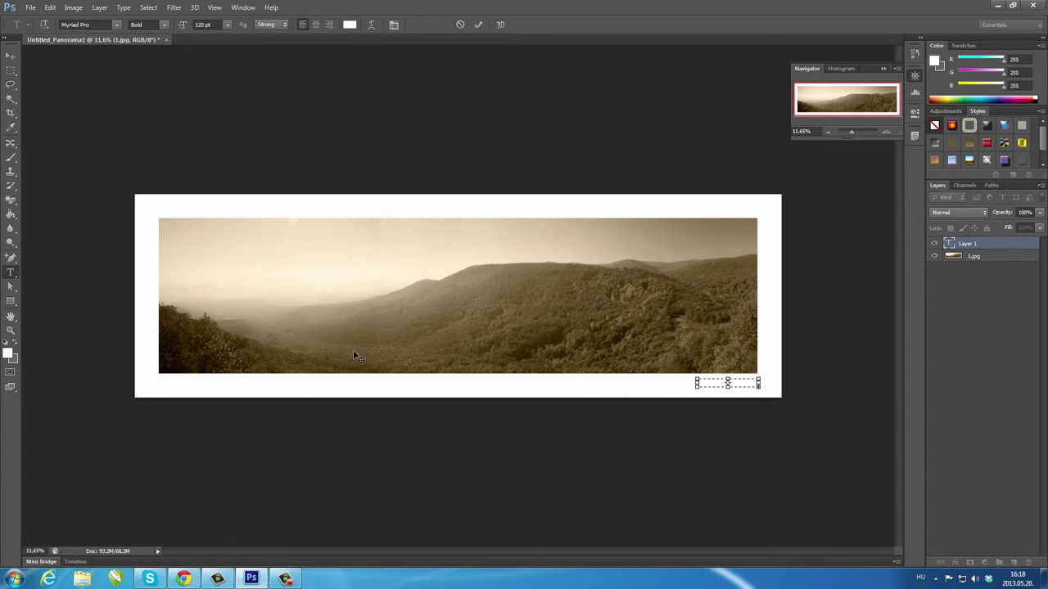
pyautogui.click(18, 348)
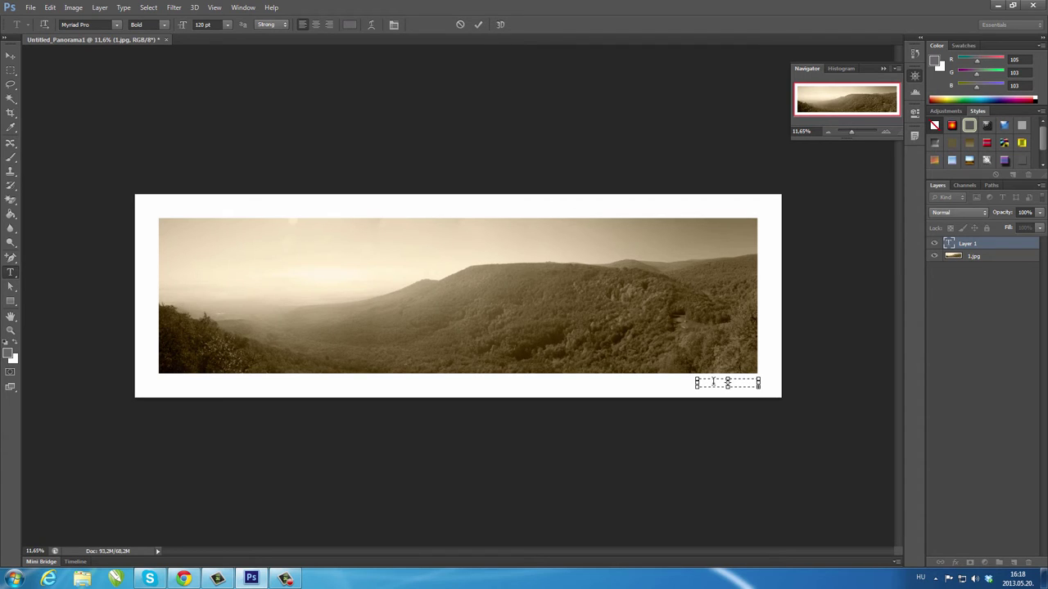
pyautogui.click(10, 55)
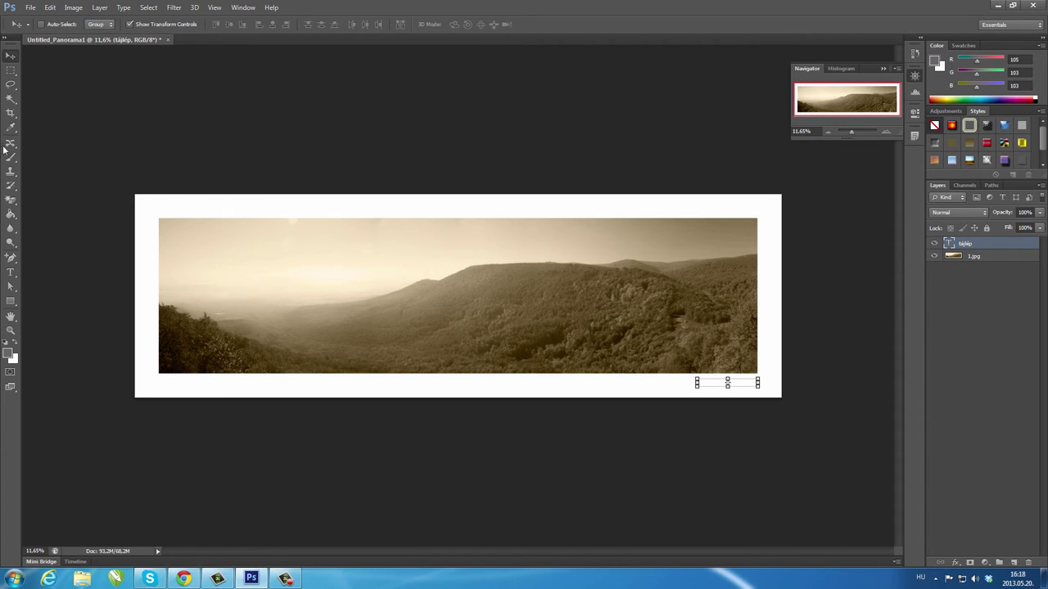
pyautogui.click(11, 271)
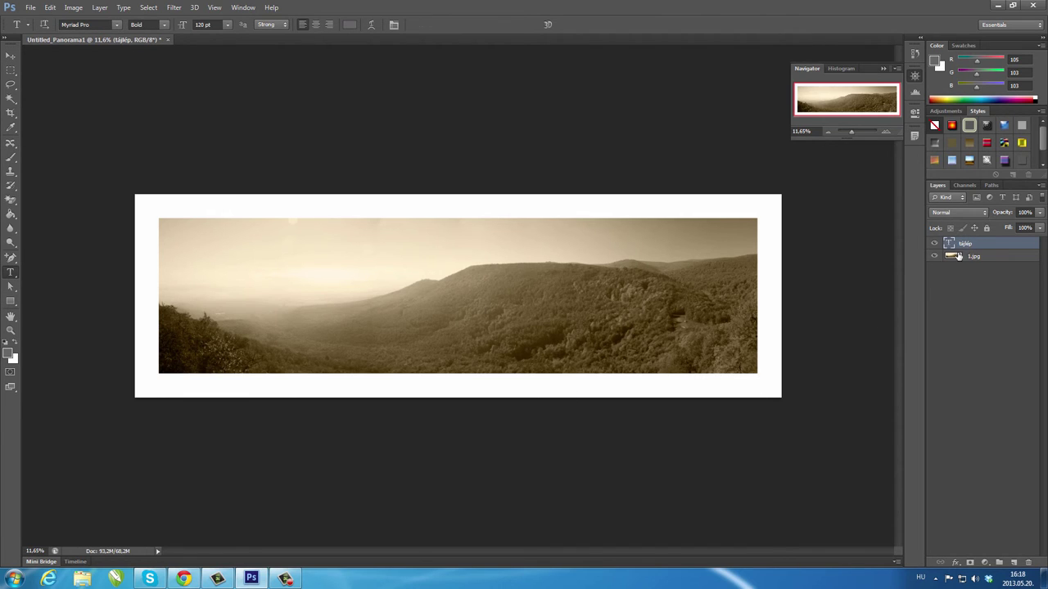
pyautogui.click(731, 381)
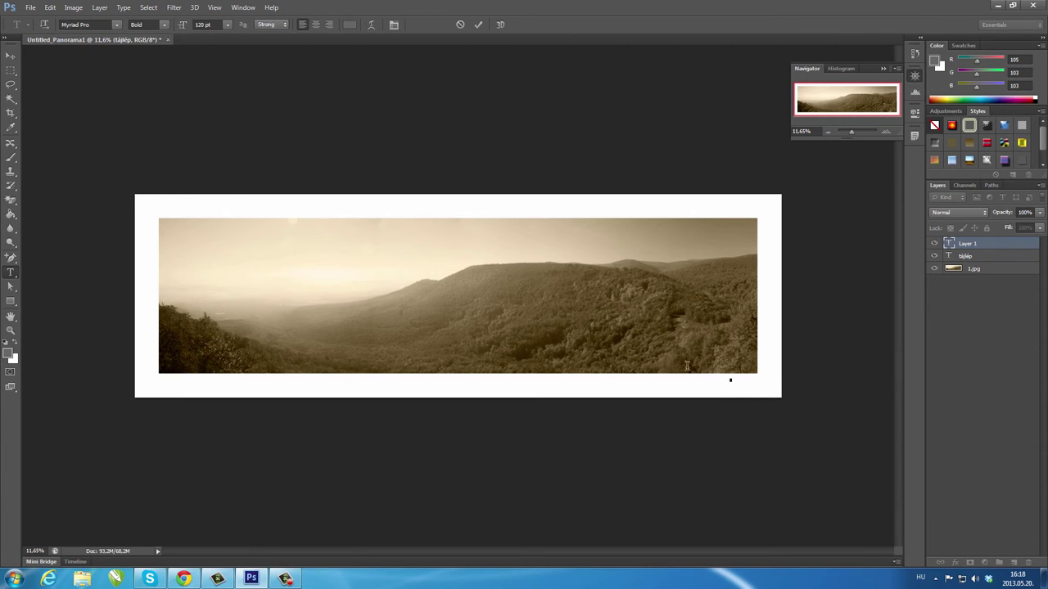
# Step backward twice via the Edit menu to remove the trial text layers.
pyautogui.click(50, 7)
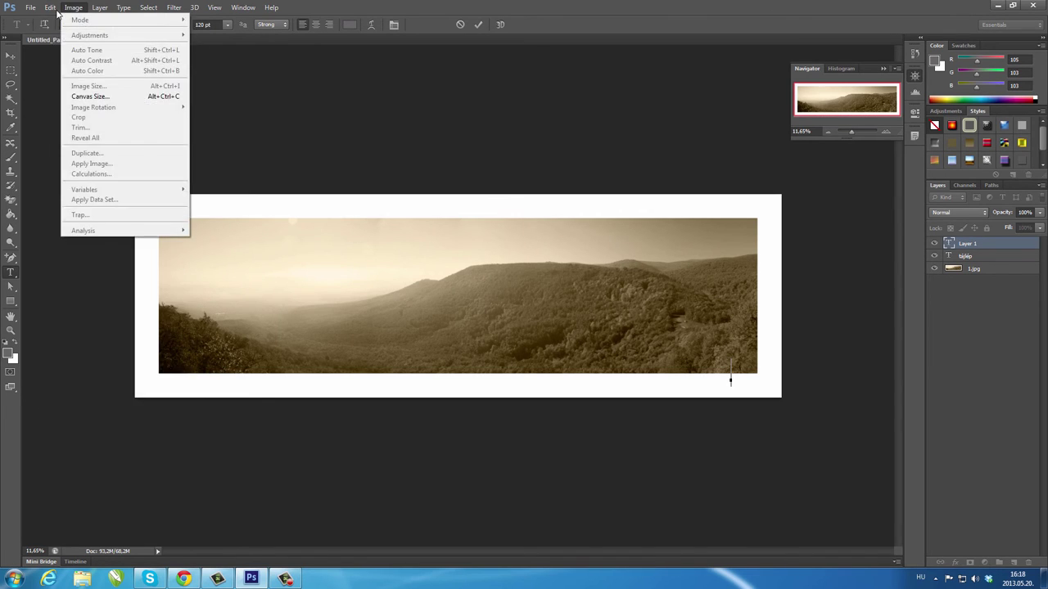
pyautogui.click(50, 7)
pyautogui.click(50, 8)
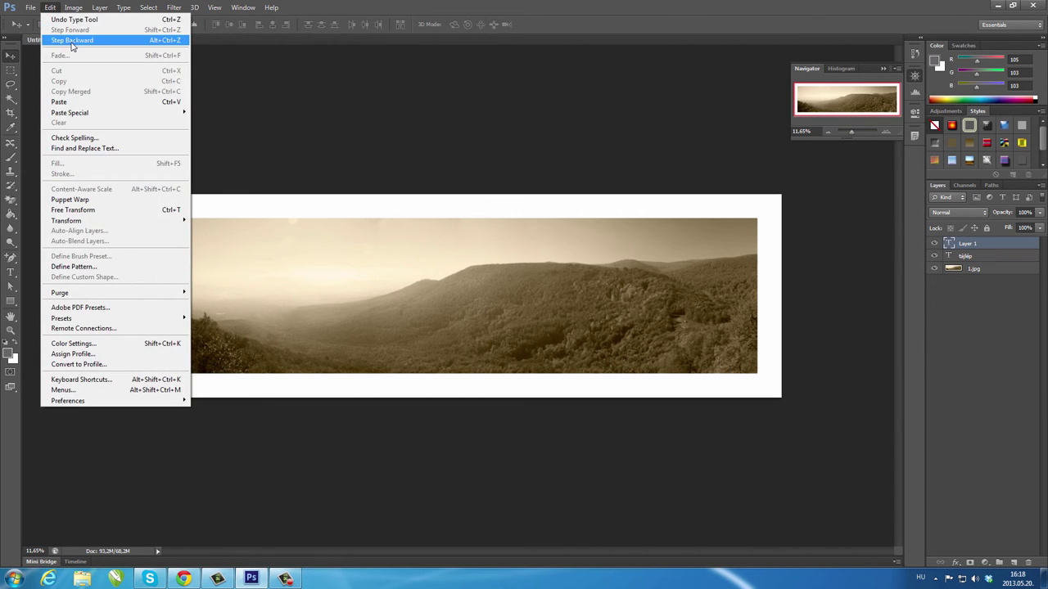
pyautogui.click(71, 41)
pyautogui.click(50, 7)
pyautogui.click(67, 41)
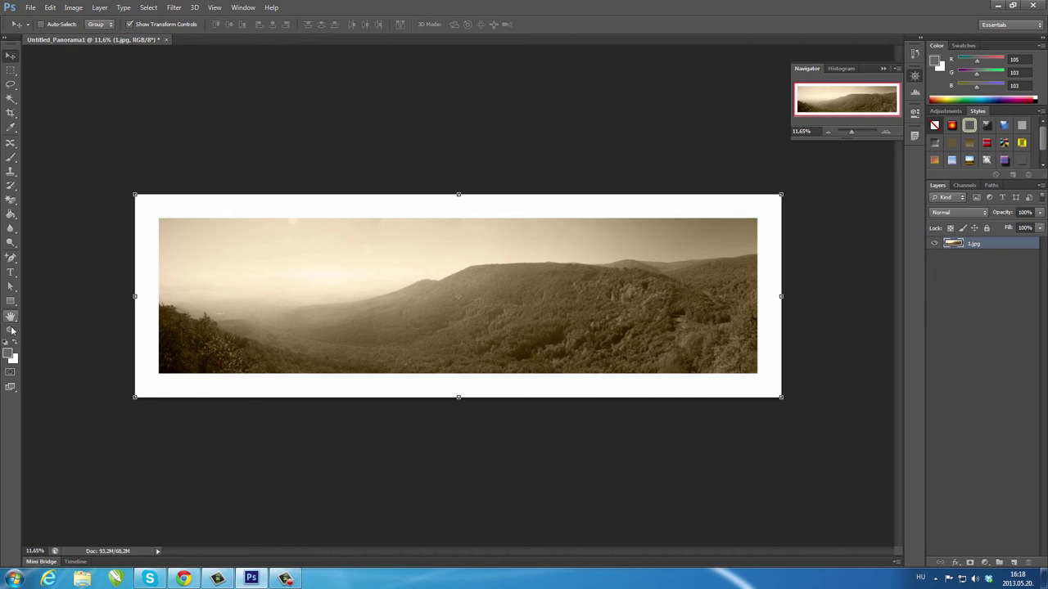
# Draw a 30 pt text box in the bottom-right margin and type the caption.
pyautogui.click(12, 275)
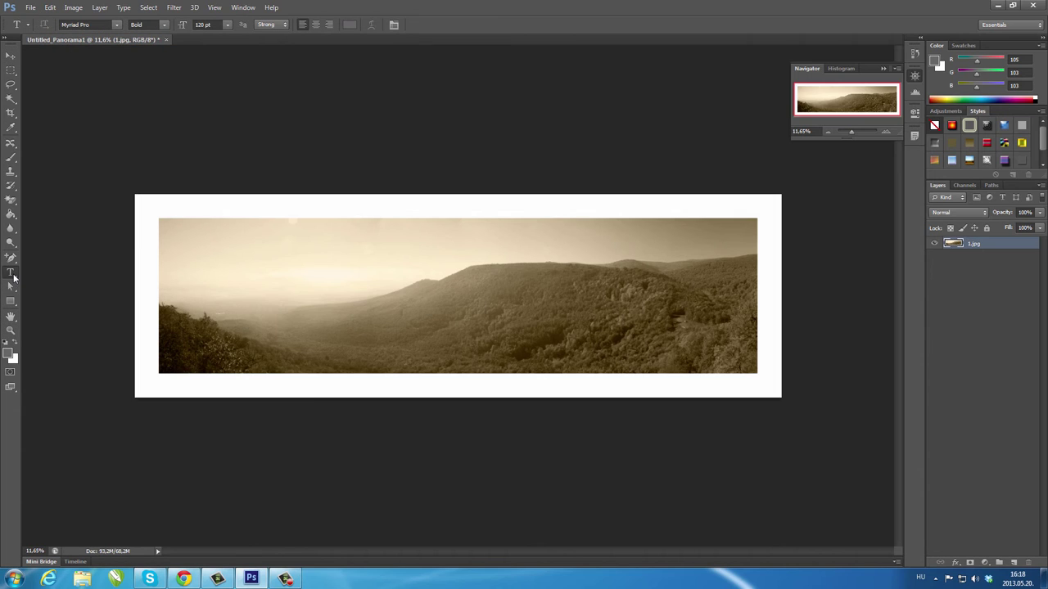
pyautogui.click(228, 25)
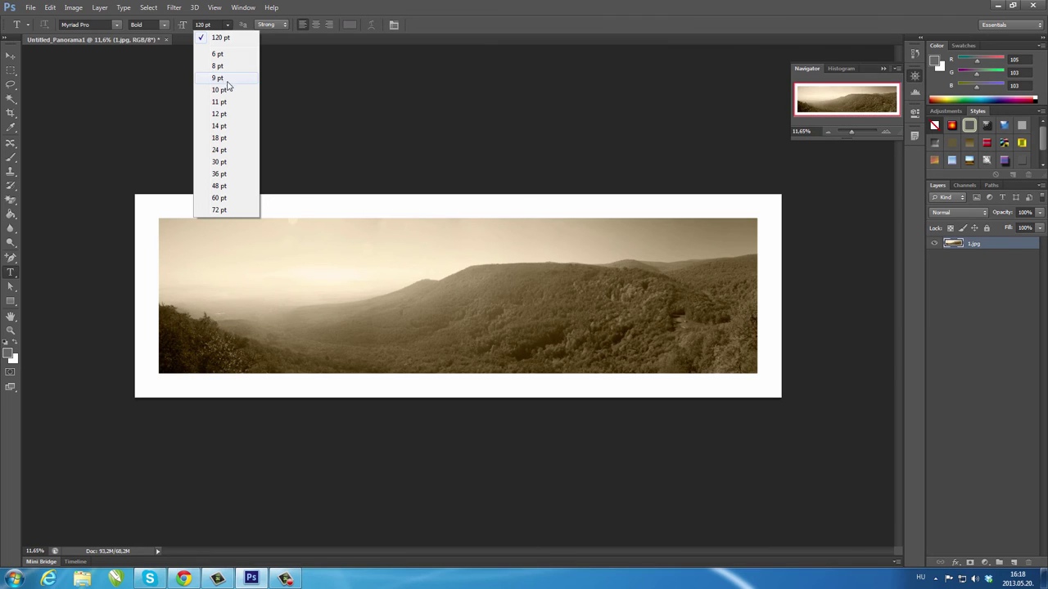
pyautogui.click(232, 162)
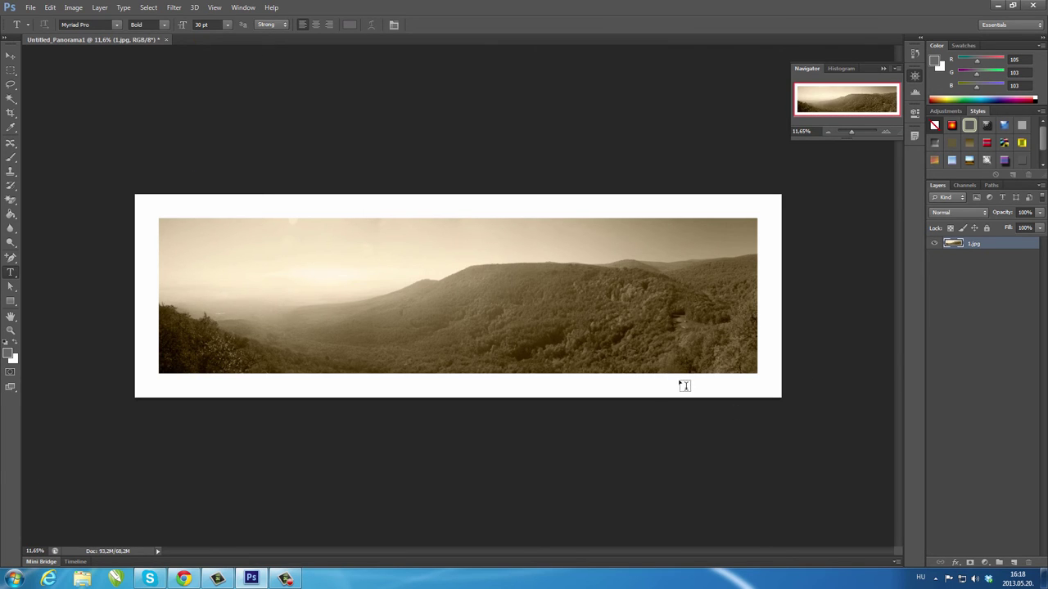
pyautogui.moveTo(679, 382); pyautogui.dragTo(758, 393)
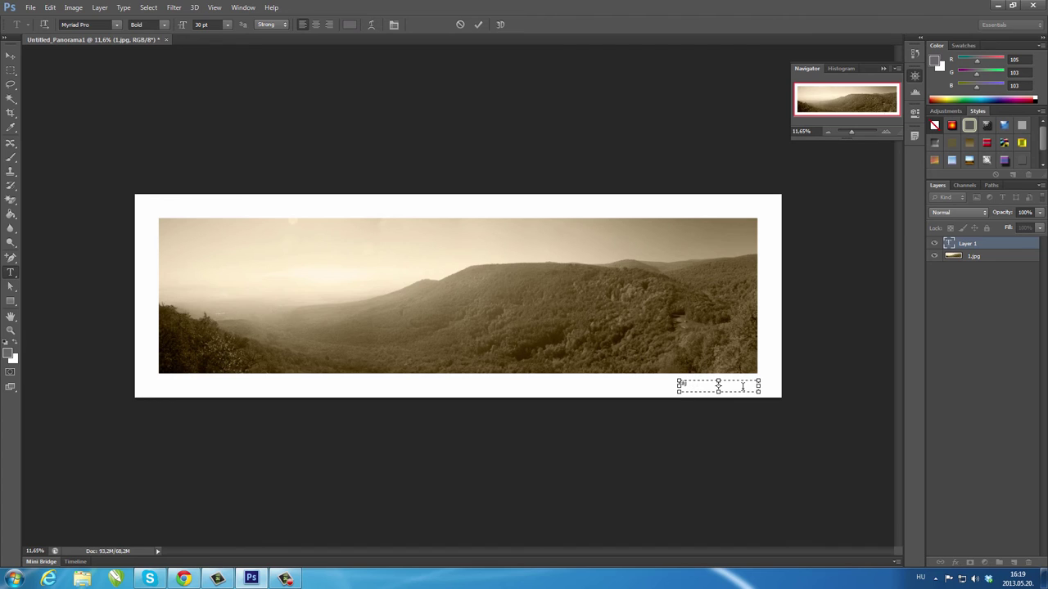
pyautogui.write('Szilap')
# Restyle the caption to Condensed, Sharp anti-aliasing and 60 pt, then commit it.
pyautogui.moveTo(704, 383); pyautogui.dragTo(673, 382)
pyautogui.click(166, 26)
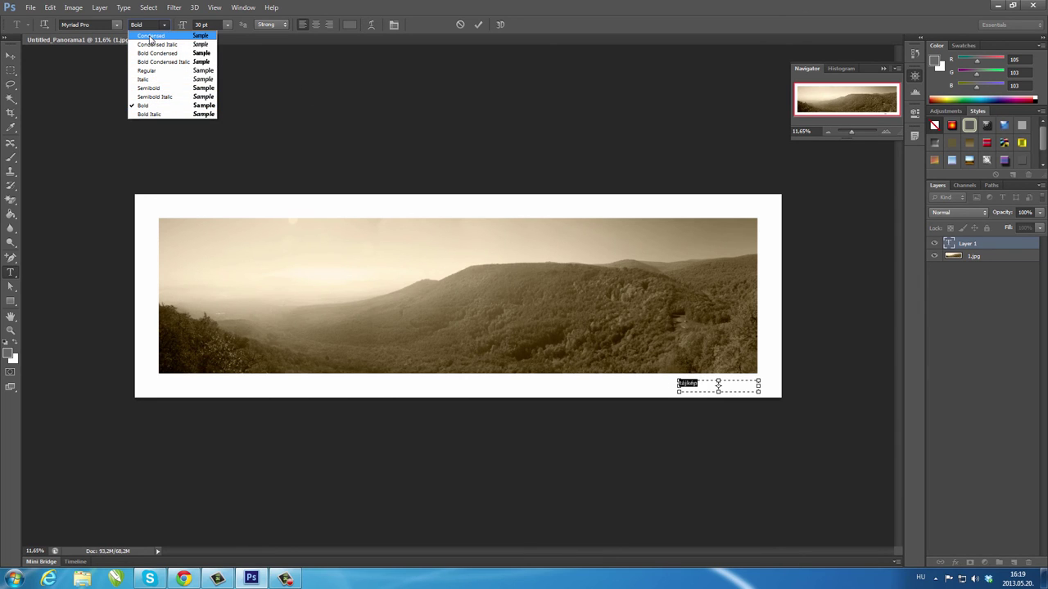
pyautogui.click(151, 36)
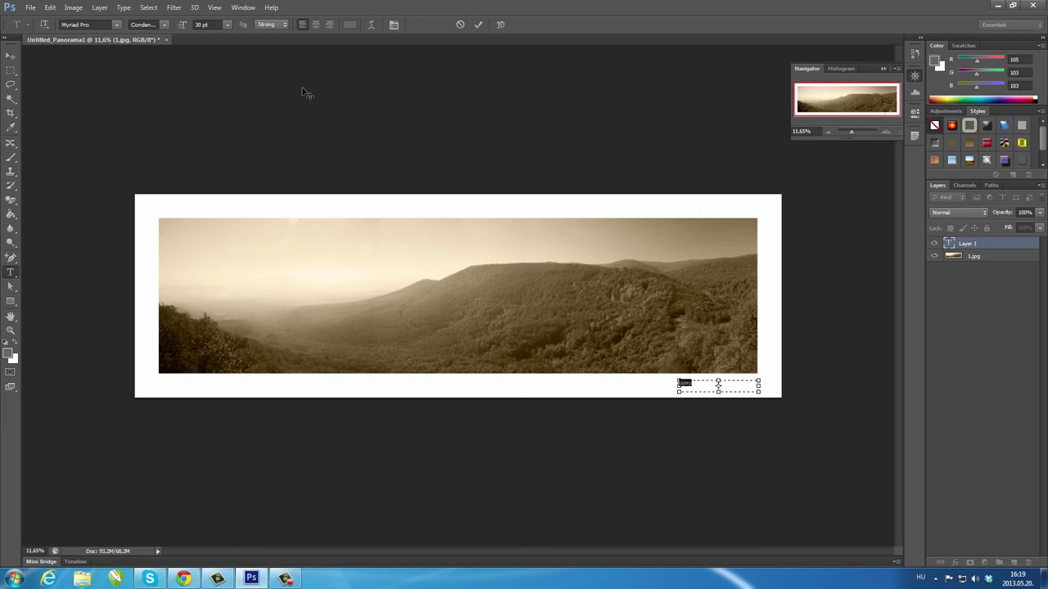
pyautogui.click(278, 25)
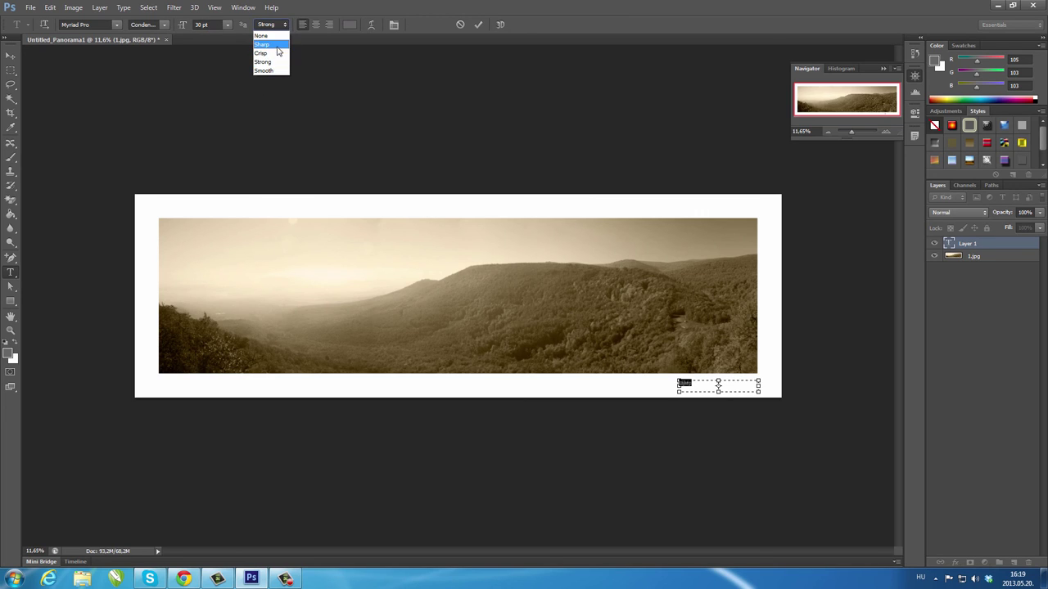
pyautogui.click(278, 45)
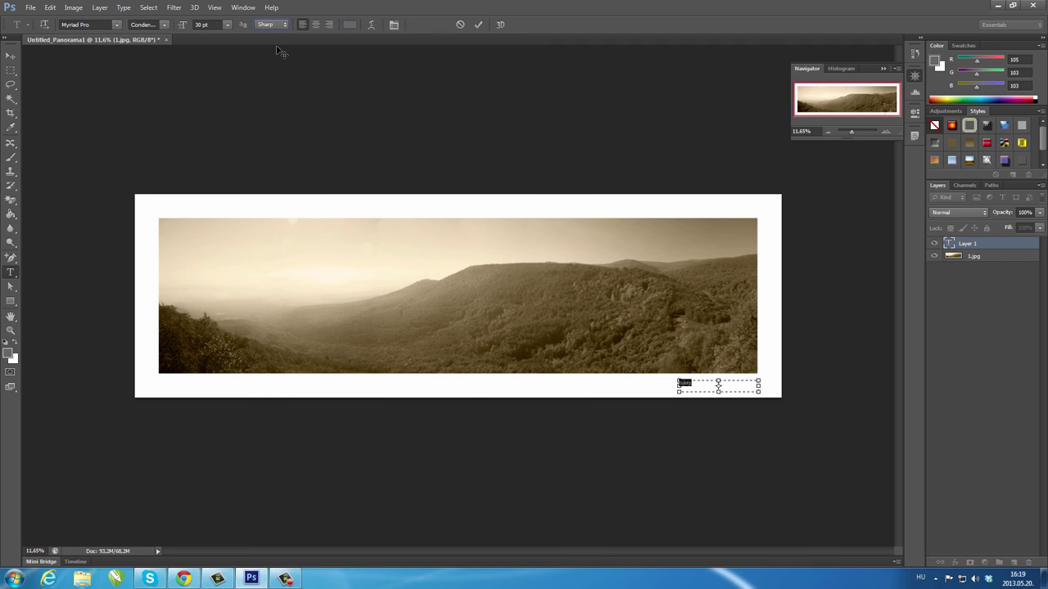
pyautogui.write('tájkép')
pyautogui.click(228, 24)
pyautogui.click(217, 198)
pyautogui.click(11, 56)
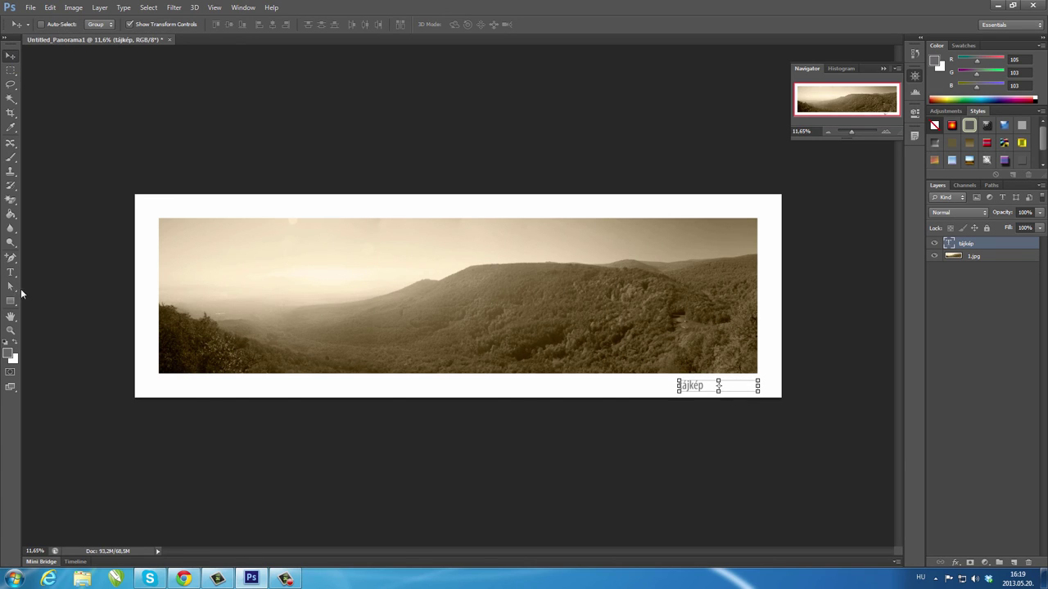
# Drag the tájkép caption right to align with the photo's right edge, then deselect.
pyautogui.click(12, 276)
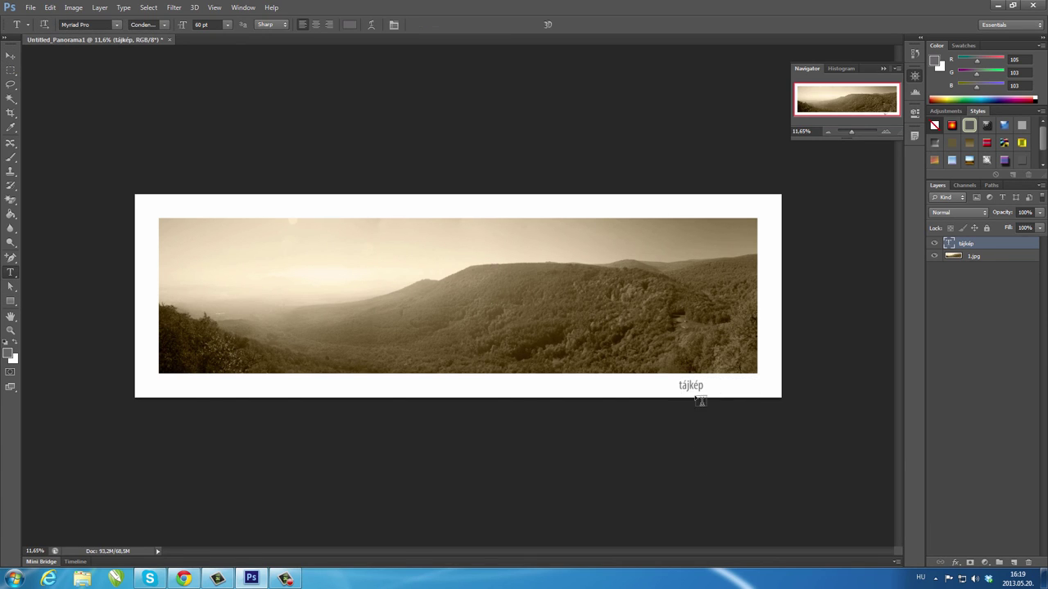
pyautogui.click(12, 56)
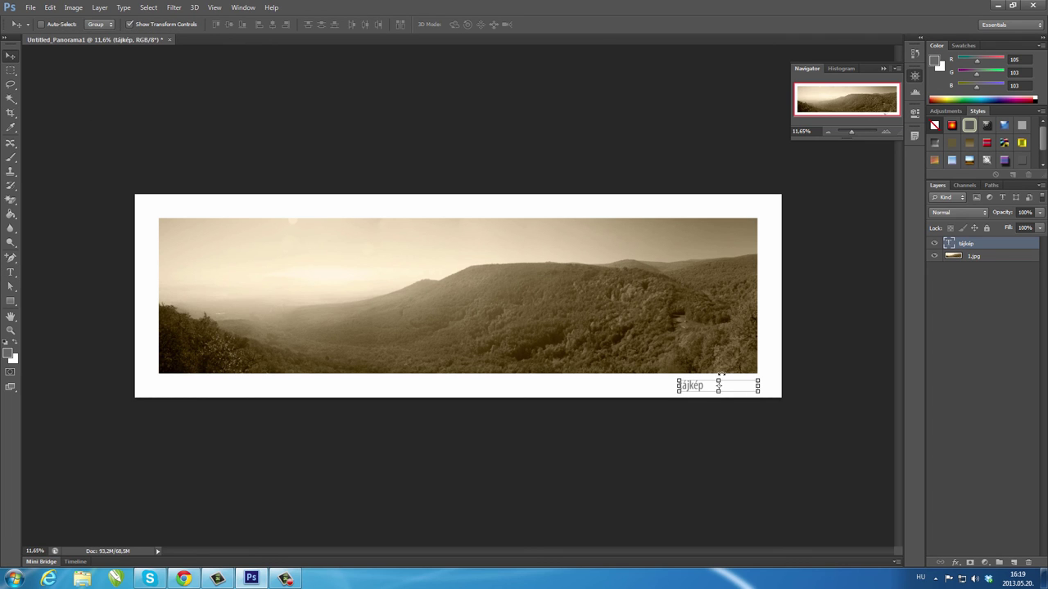
pyautogui.moveTo(694, 389); pyautogui.dragTo(746, 388)
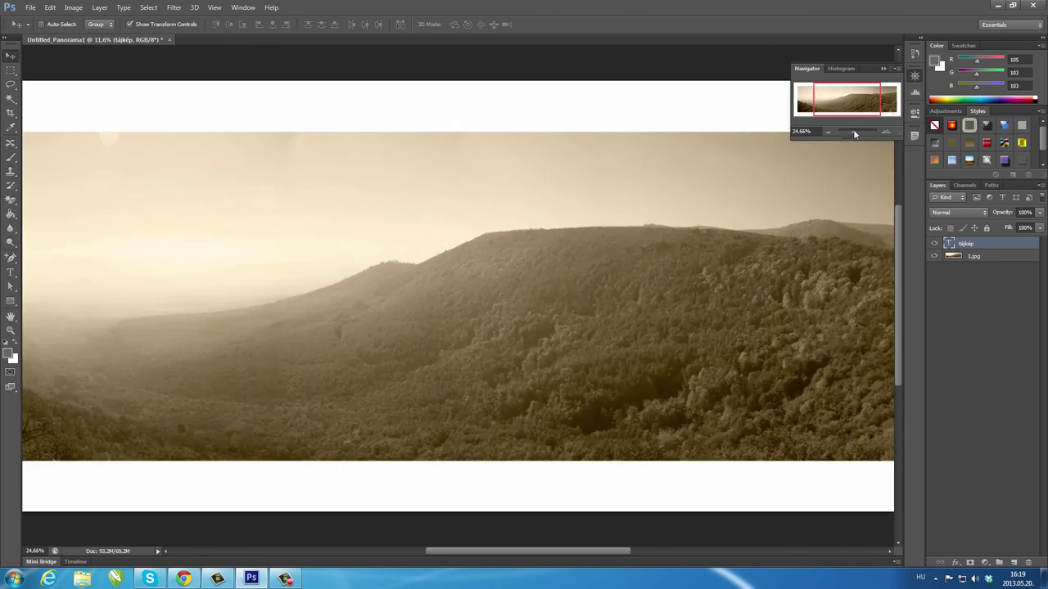
pyautogui.moveTo(851, 132); pyautogui.dragTo(852, 133)
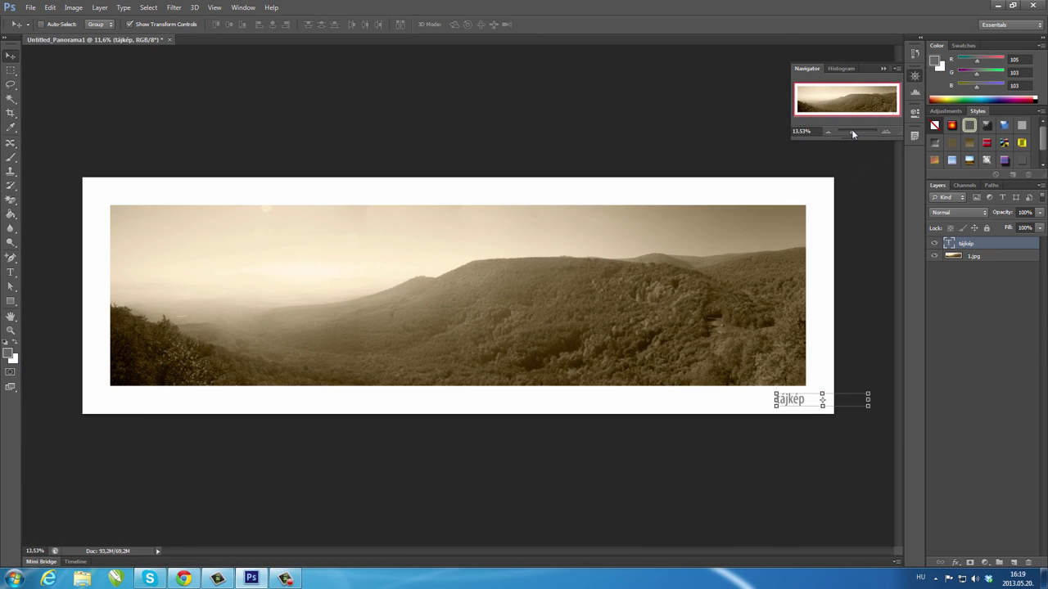
pyautogui.click(938, 313)
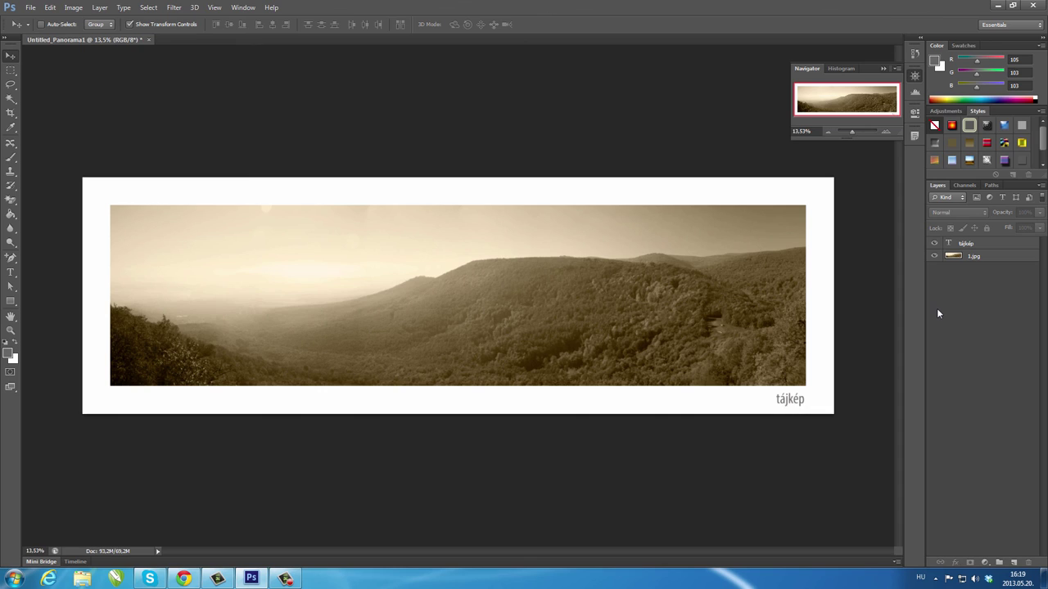